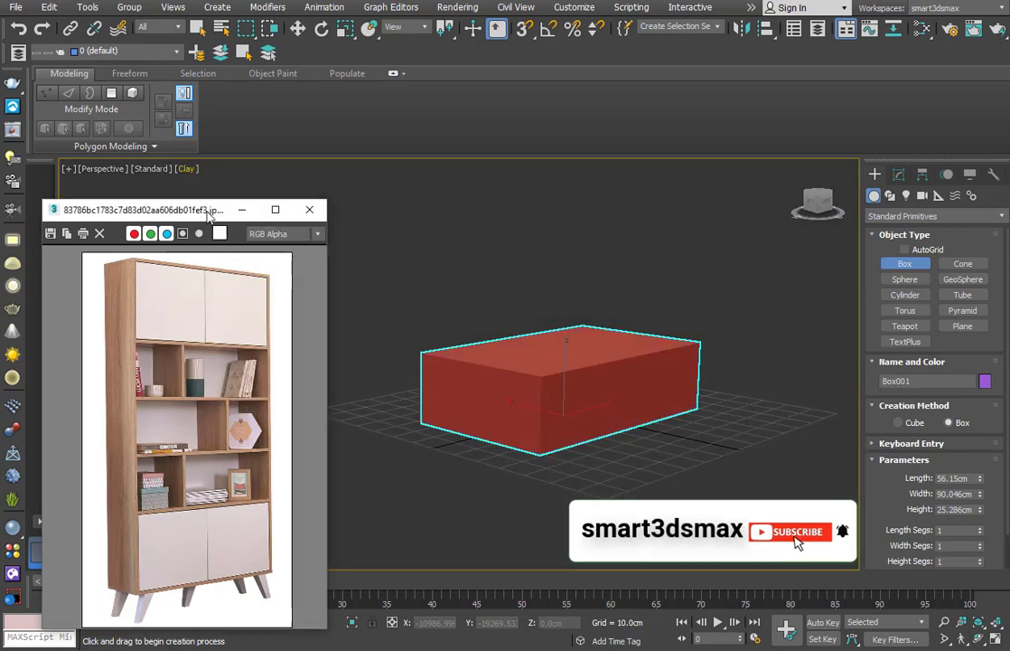
Move the bookcase reference image clear of the model and show edged faces on the box
{"action": "left_click_drag", "start_coordinate": [204, 209], "coordinate": [209, 159]}
{"action": "mouse_move", "coordinate": [576, 302]}
{"action": "middle_mouse_down", "text": "alt"}
{"action": "mouse_move", "coordinate": [591, 319]}
{"action": "mouse_move", "coordinate": [603, 313]}
{"action": "middle_mouse_up", "text": "alt"}
{"action": "key", "text": "F4"}
Set the box's height to 180 cm
{"action": "left_click", "coordinate": [900, 176]}
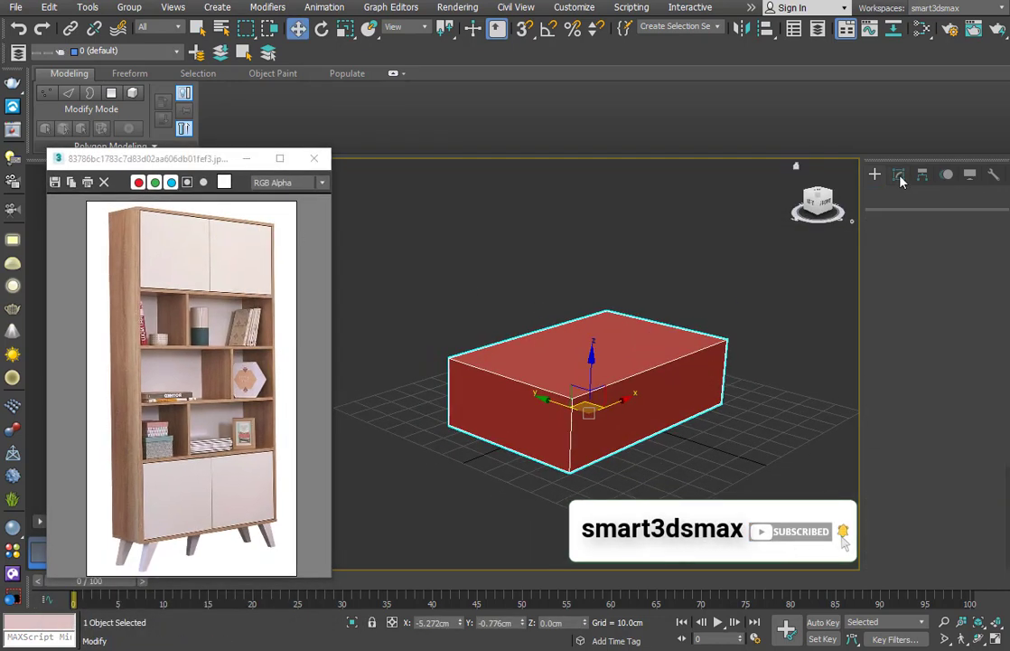
{"action": "middle_click_drag", "start_coordinate": [484, 375], "coordinate": [542, 372], "text": "alt"}
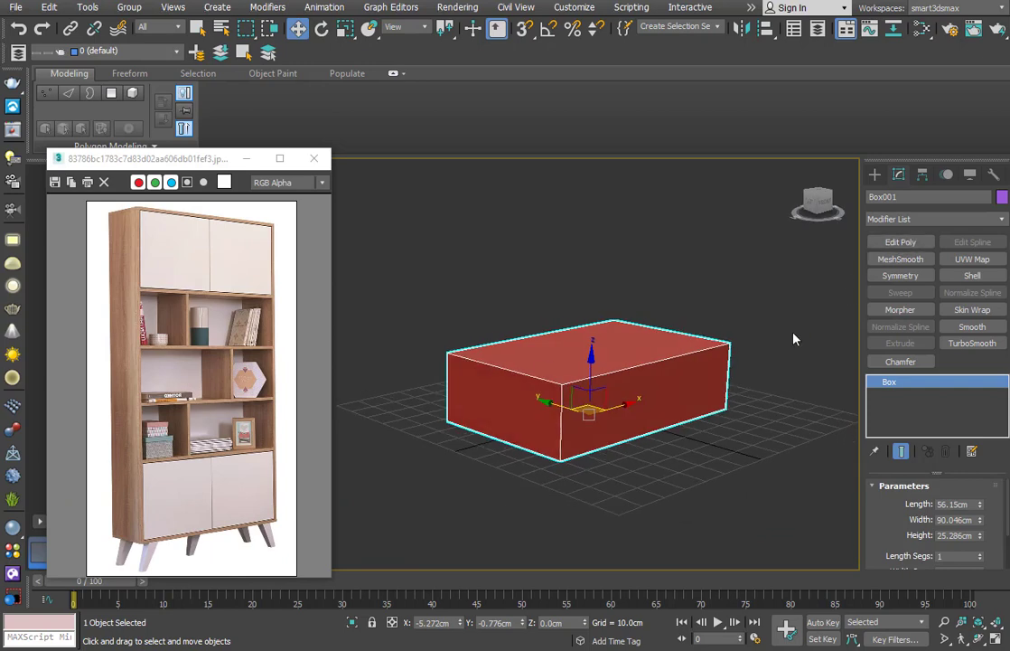
{"action": "left_click_drag", "start_coordinate": [980, 536], "coordinate": [949, 527]}
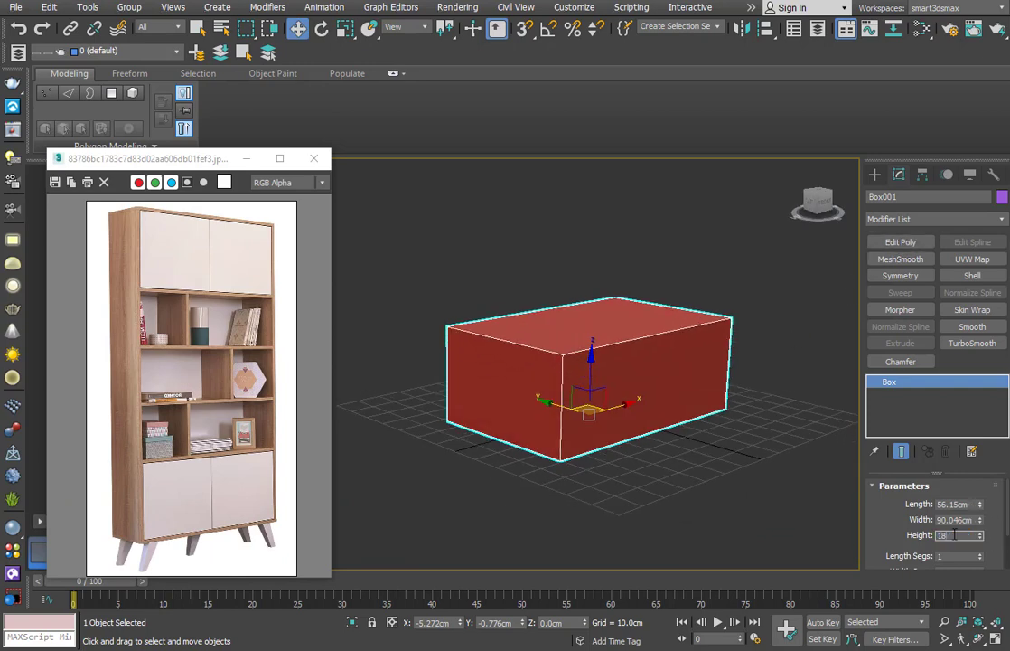
{"action": "key", "text": "Return"}
{"action": "scroll", "coordinate": [631, 367], "scroll_direction": "down", "scroll_amount": 5}
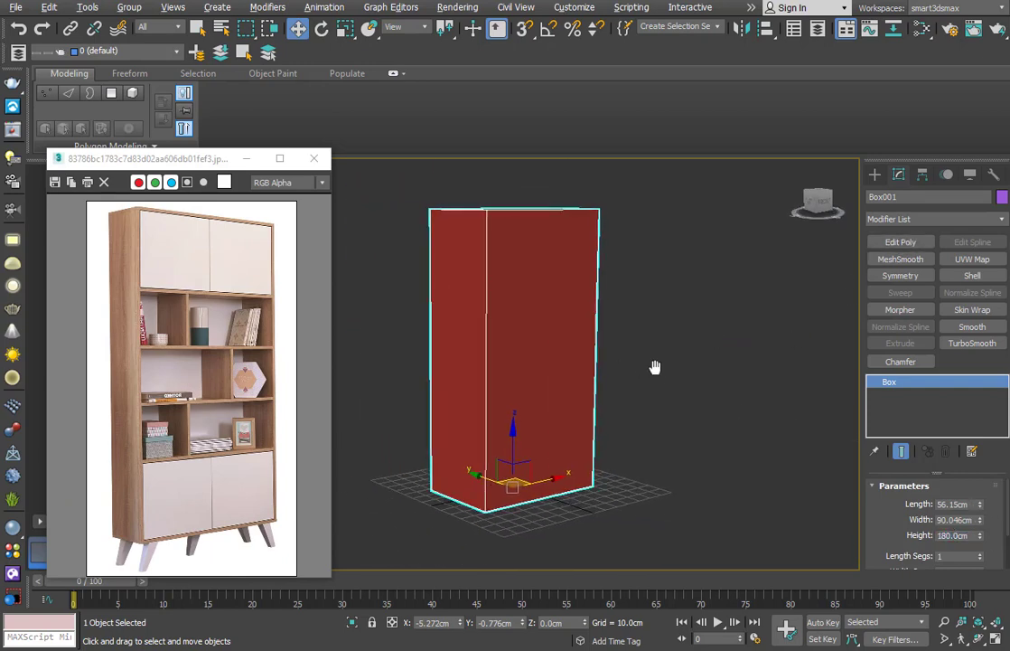
Set the box's length to 45 cm and its width to 90 cm
{"action": "mouse_move", "coordinate": [981, 504]}
{"action": "left_mouse_down"}
{"action": "mouse_move", "coordinate": [961, 503]}
{"action": "mouse_move", "coordinate": [981, 519]}
{"action": "left_mouse_up"}
{"action": "type", "text": "45"}
{"action": "key", "text": "Return"}
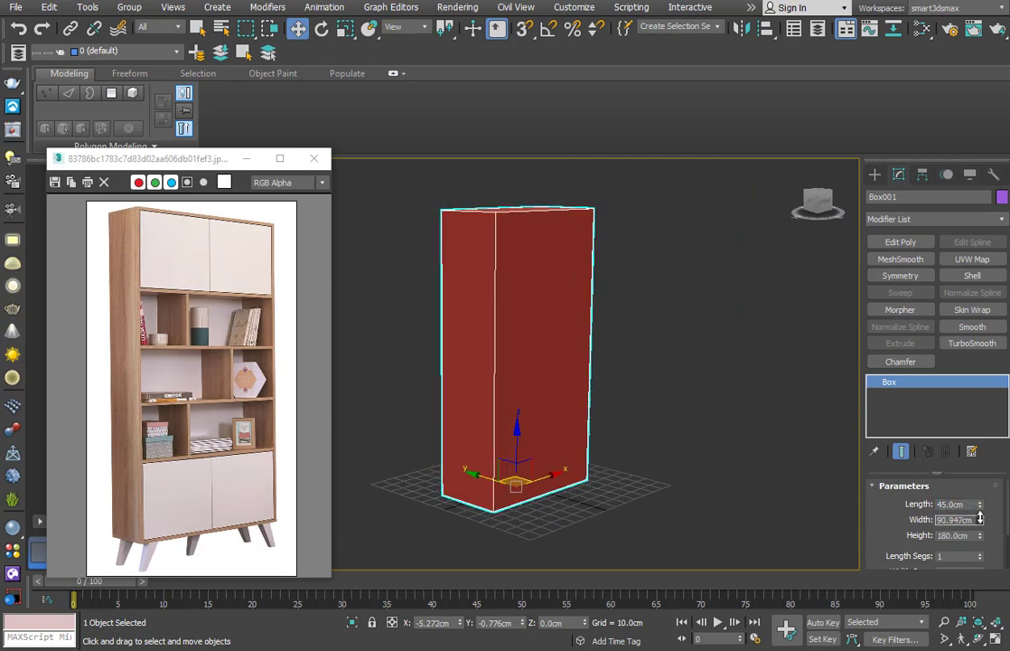
{"action": "mouse_move", "coordinate": [516, 375]}
{"action": "middle_mouse_down", "text": "alt"}
{"action": "mouse_move", "coordinate": [485, 386]}
{"action": "mouse_move", "coordinate": [508, 379]}
{"action": "middle_mouse_up", "text": "alt"}
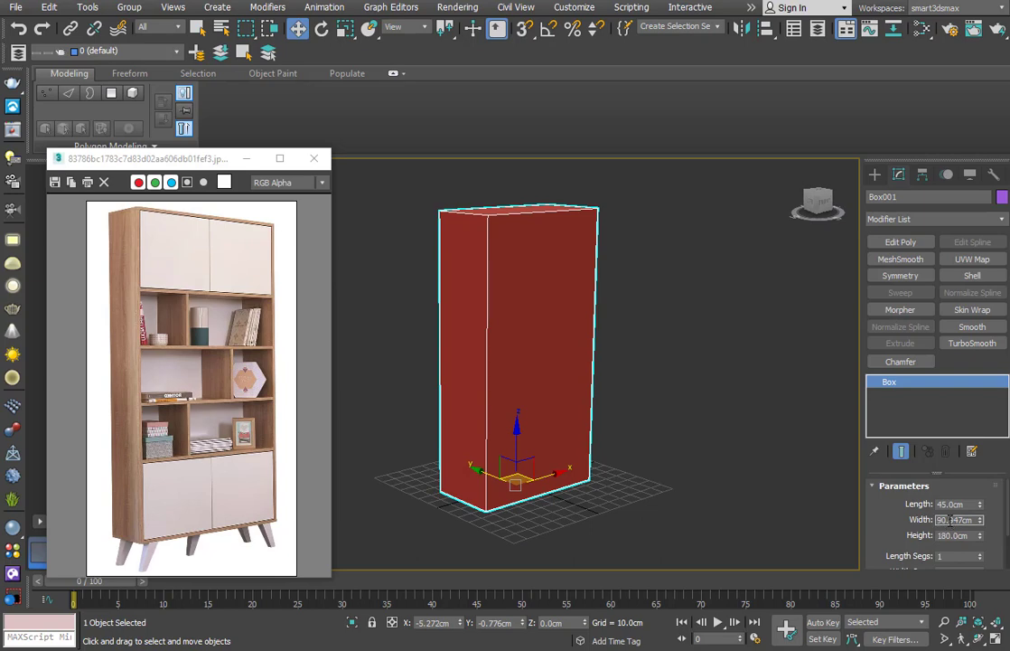
{"action": "type", "text": "120"}
{"action": "key", "text": "Return"}
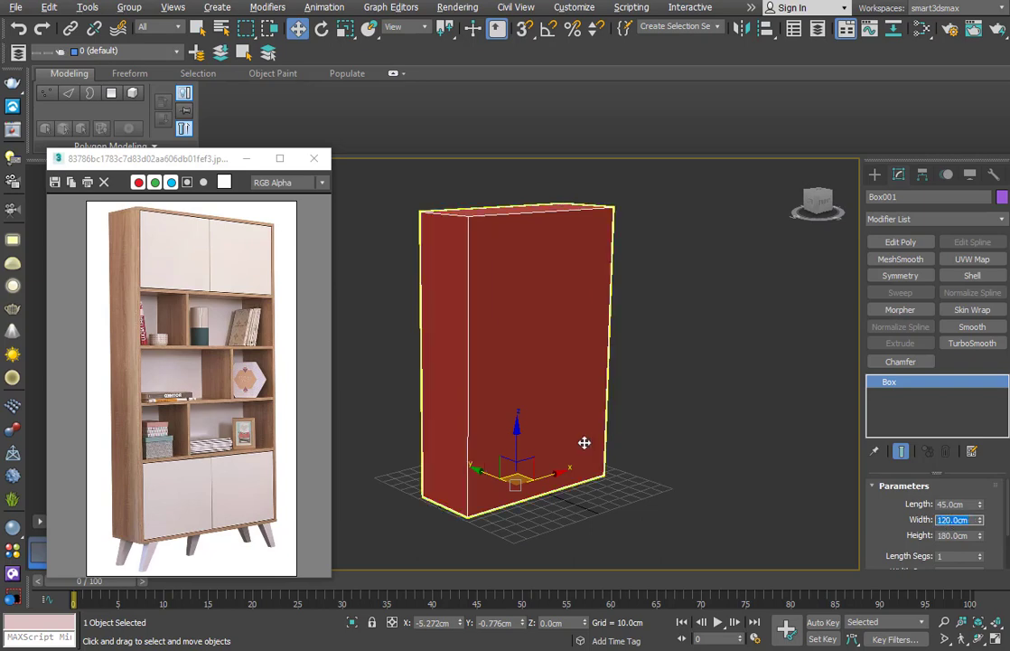
{"action": "type", "text": "90"}
{"action": "key", "text": "Return"}
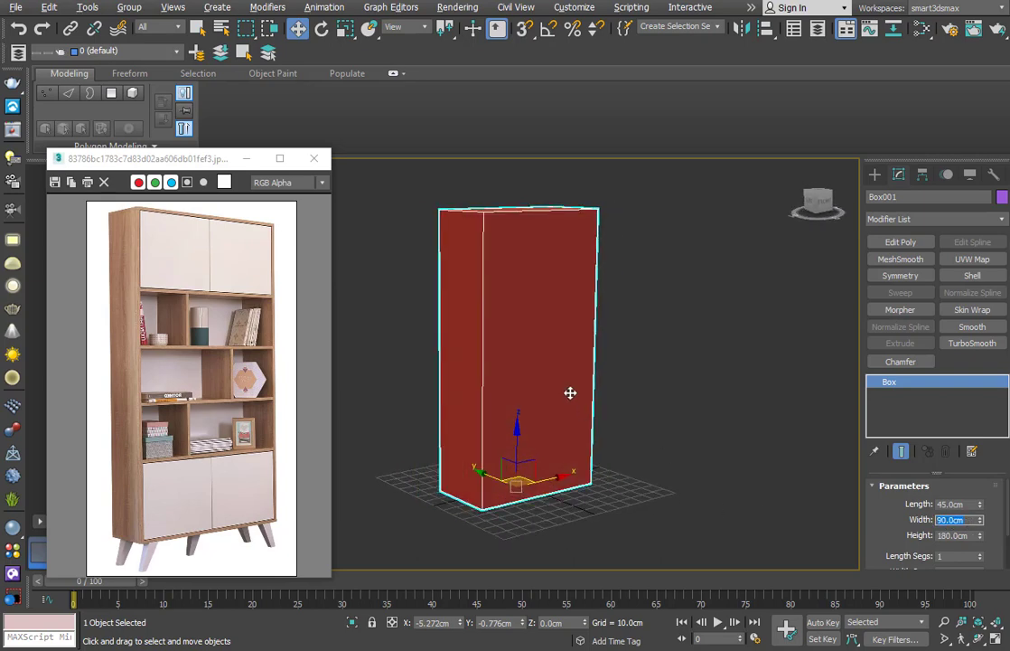
Add an Edit Poly modifier and connect the box's vertical edges with 5 segments
{"action": "left_click", "coordinate": [899, 242]}
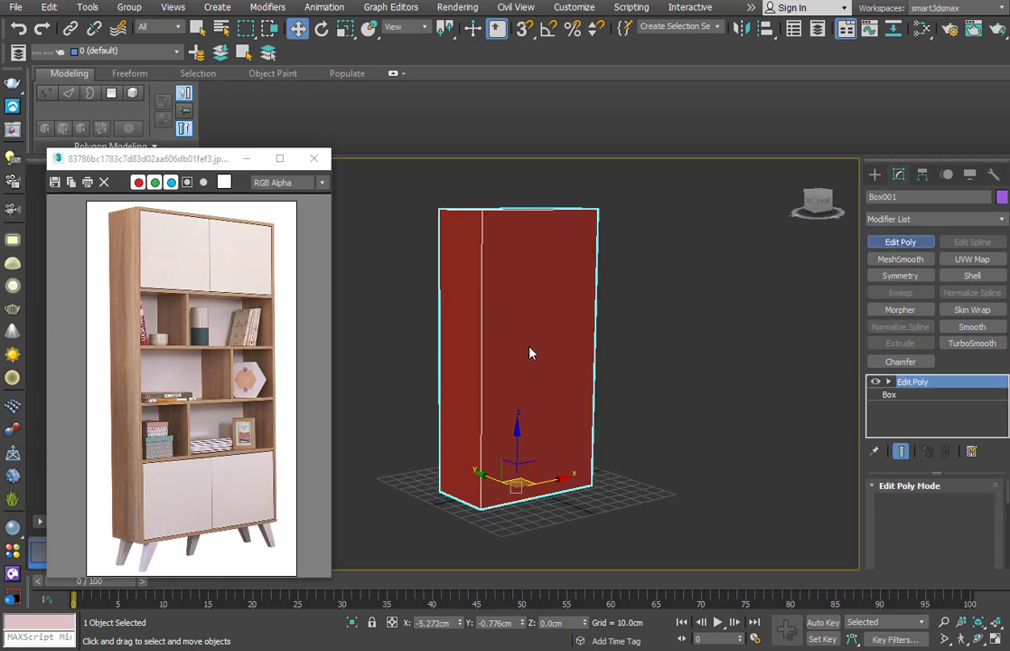
{"action": "middle_click_drag", "start_coordinate": [529, 351], "coordinate": [638, 333], "text": "alt"}
{"action": "scroll", "coordinate": [546, 373], "scroll_direction": "up", "scroll_amount": 2}
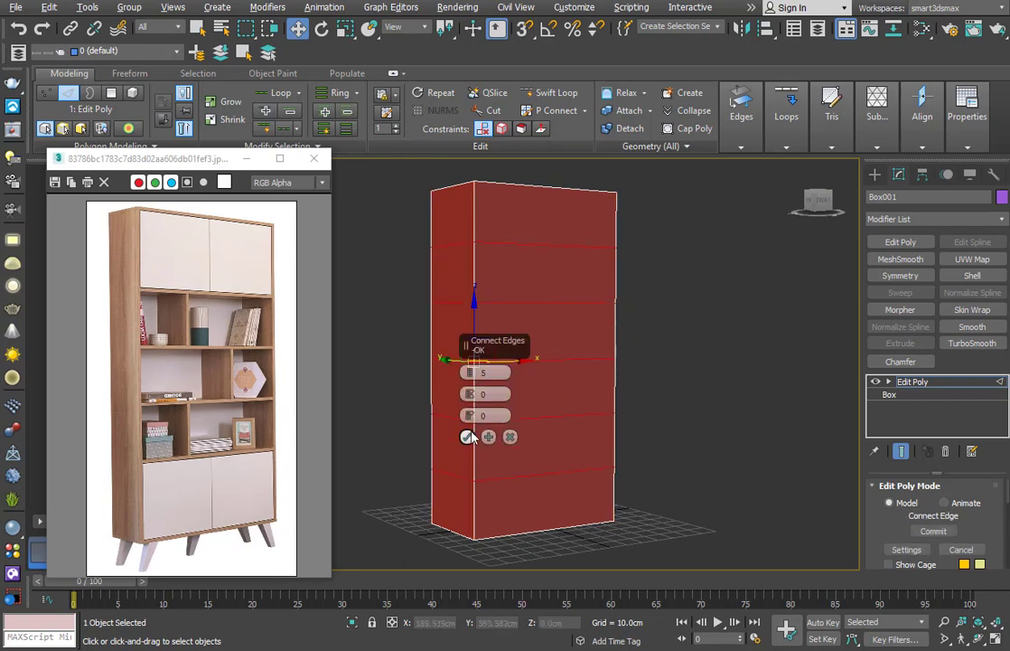
{"action": "left_click", "coordinate": [466, 437]}
Turn on snapping and place the lowest horizontal edge loop at a height of 45 cm
{"action": "scroll", "coordinate": [542, 474], "scroll_direction": "up", "scroll_amount": 5}
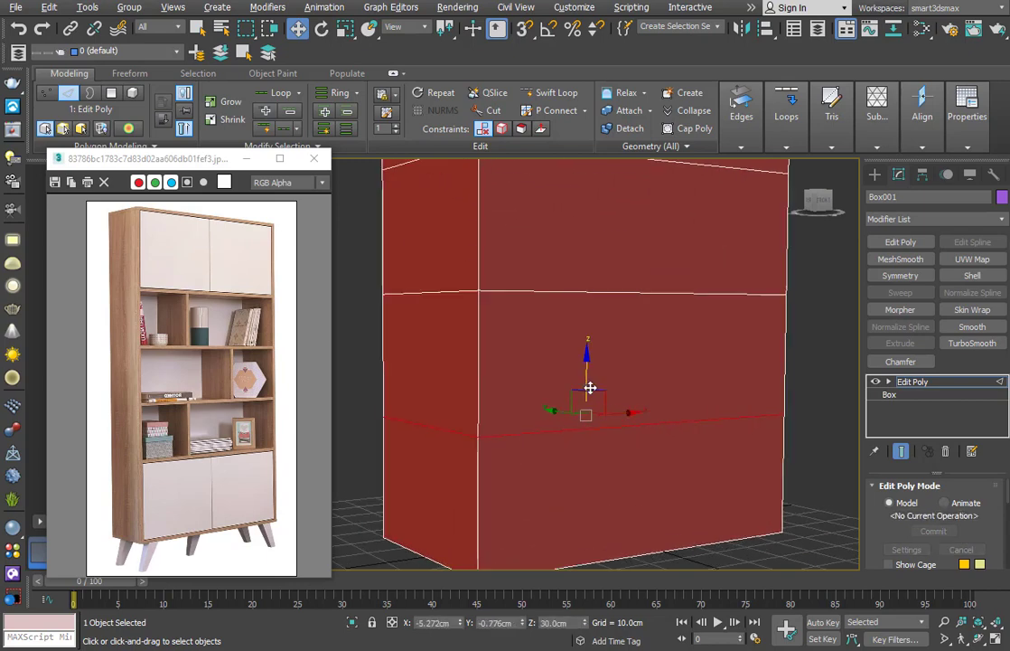
{"action": "key", "text": "s"}
{"action": "left_click_drag", "start_coordinate": [605, 335], "coordinate": [509, 537]}
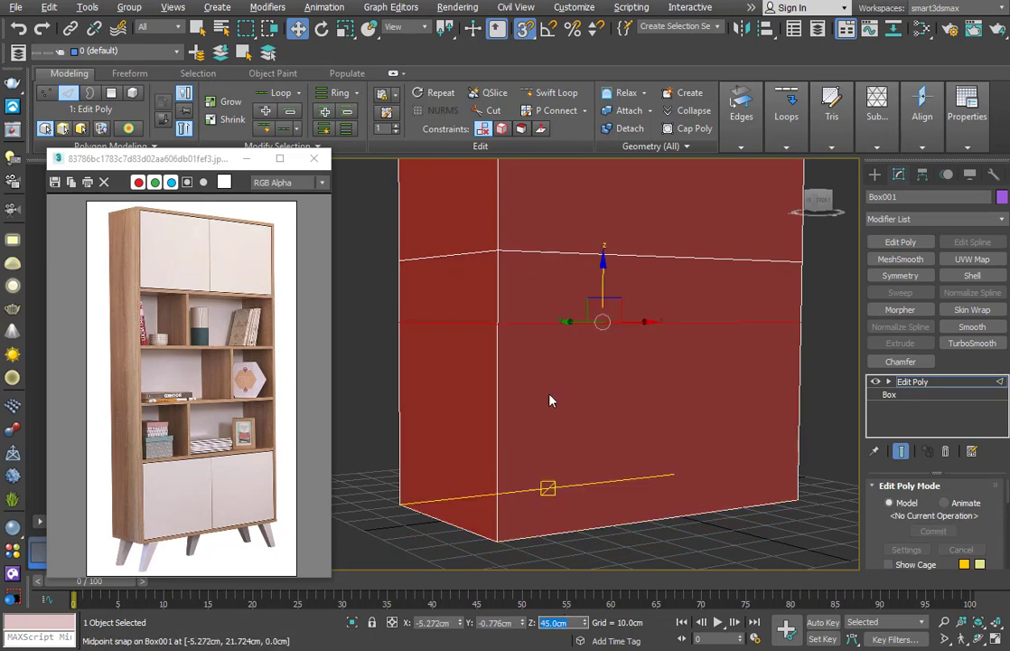
{"action": "middle_click_drag", "start_coordinate": [549, 395], "coordinate": [547, 465]}
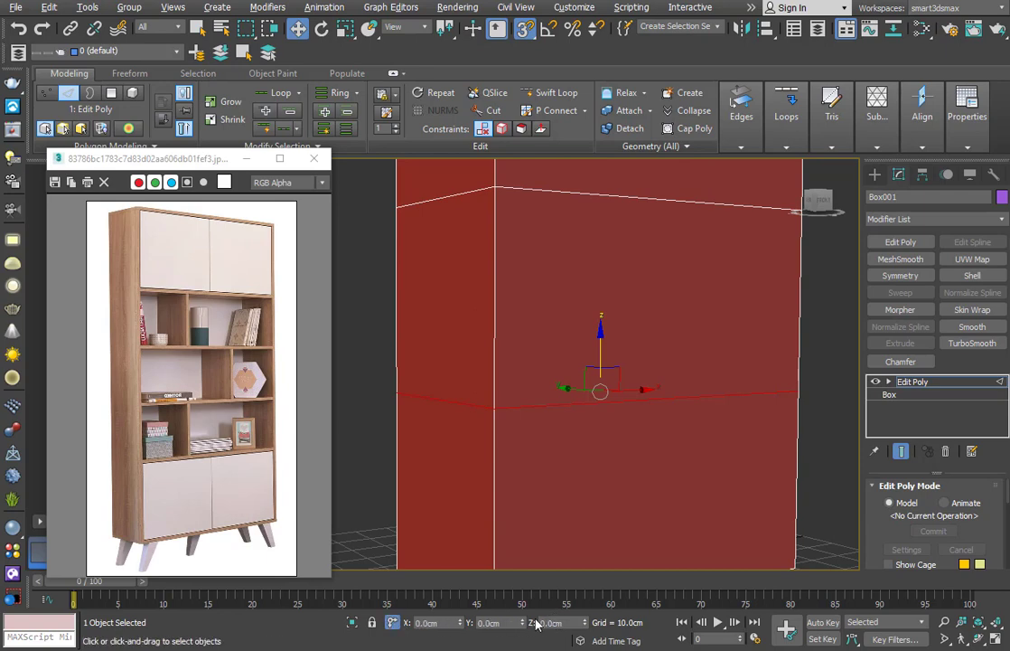
Position the second and third horizontal edge loops each 30 cm above the loop below, using snapping and relative Z offsets
{"action": "key", "text": "s"}
{"action": "middle_click_drag", "start_coordinate": [553, 351], "coordinate": [557, 486]}
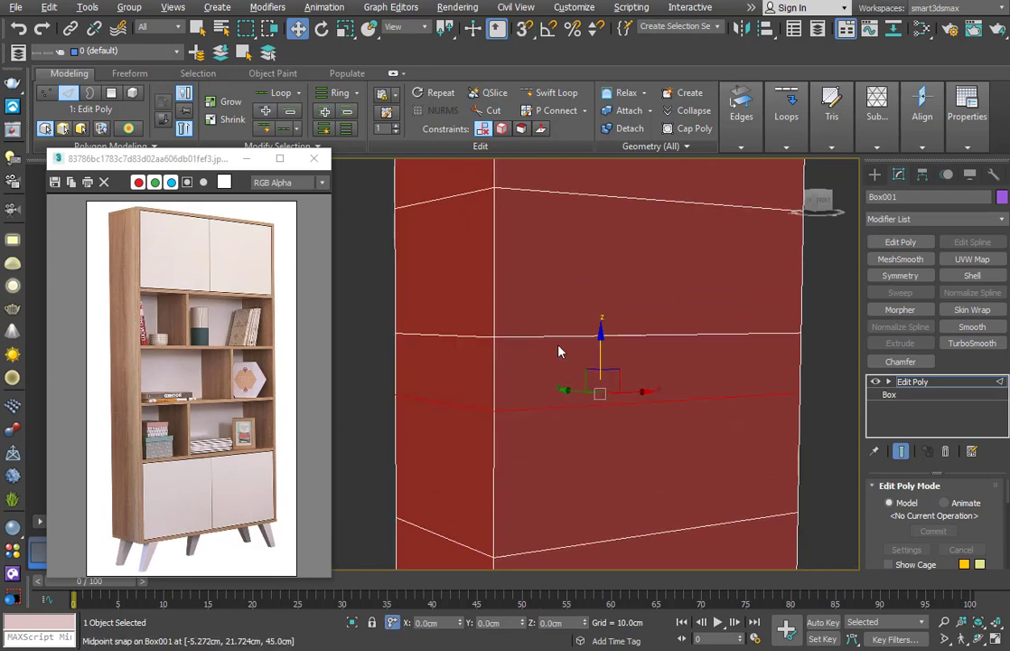
{"action": "left_click_drag", "start_coordinate": [512, 397], "coordinate": [513, 407]}
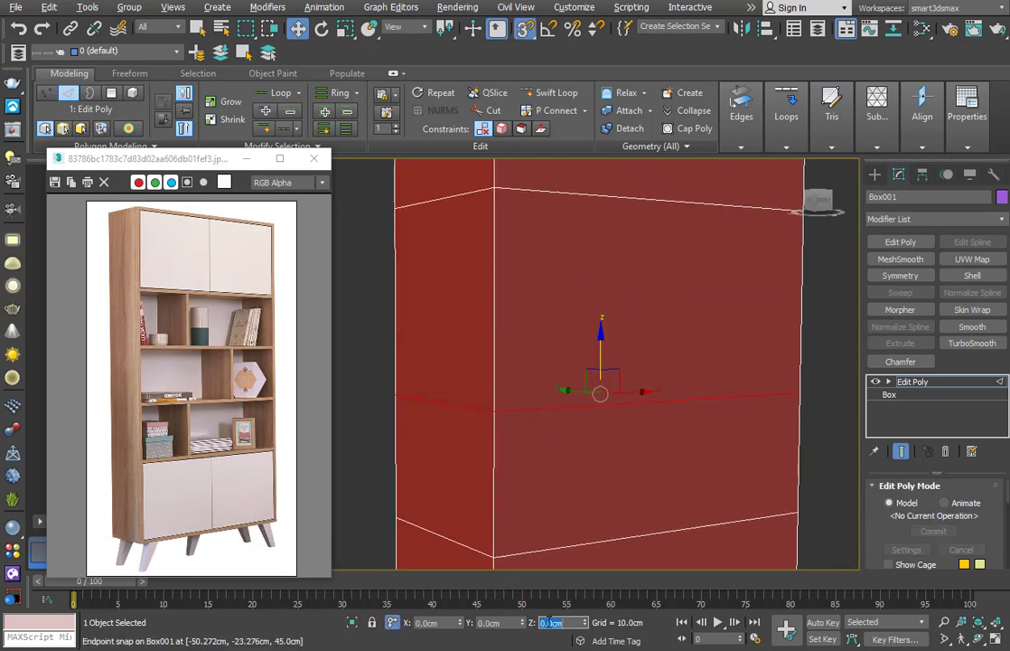
{"action": "scroll", "coordinate": [603, 217], "scroll_direction": "down", "scroll_amount": 5}
{"action": "scroll", "coordinate": [593, 375], "scroll_direction": "up", "scroll_amount": 1}
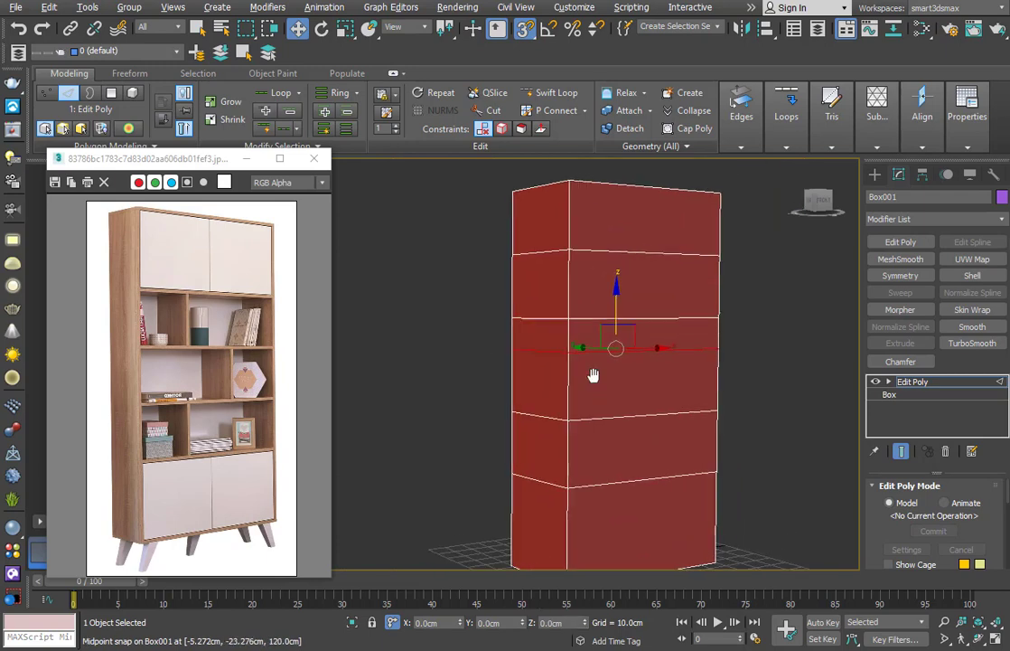
Position the fourth horizontal edge loop 30 cm above the third and remove the uppermost fifth loop
{"action": "scroll", "coordinate": [581, 262], "scroll_direction": "up", "scroll_amount": 2}
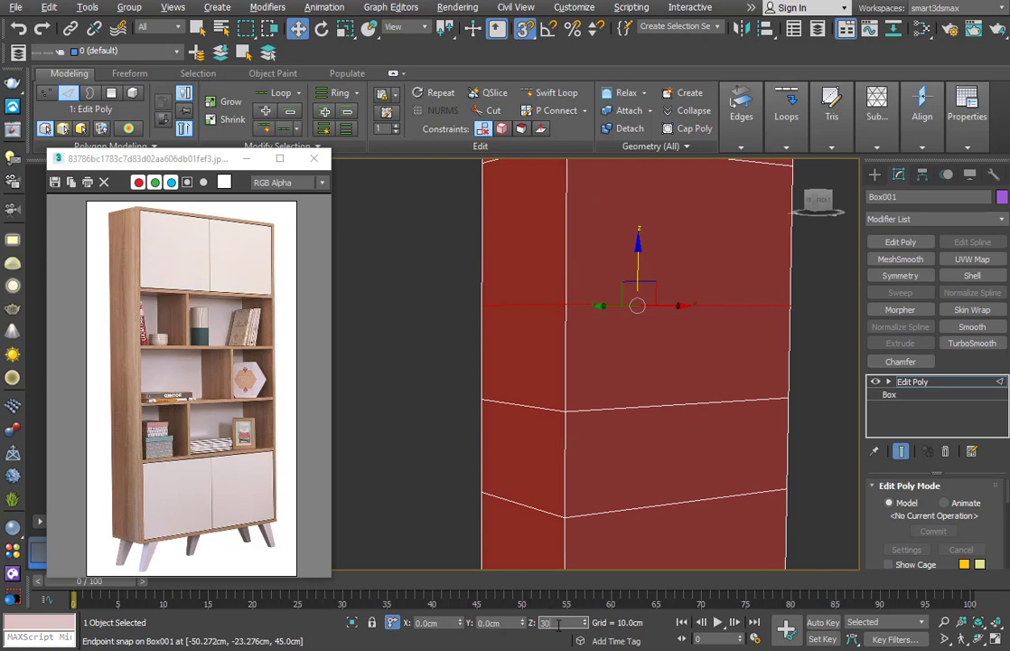
{"action": "scroll", "coordinate": [639, 286], "scroll_direction": "down", "scroll_amount": 2}
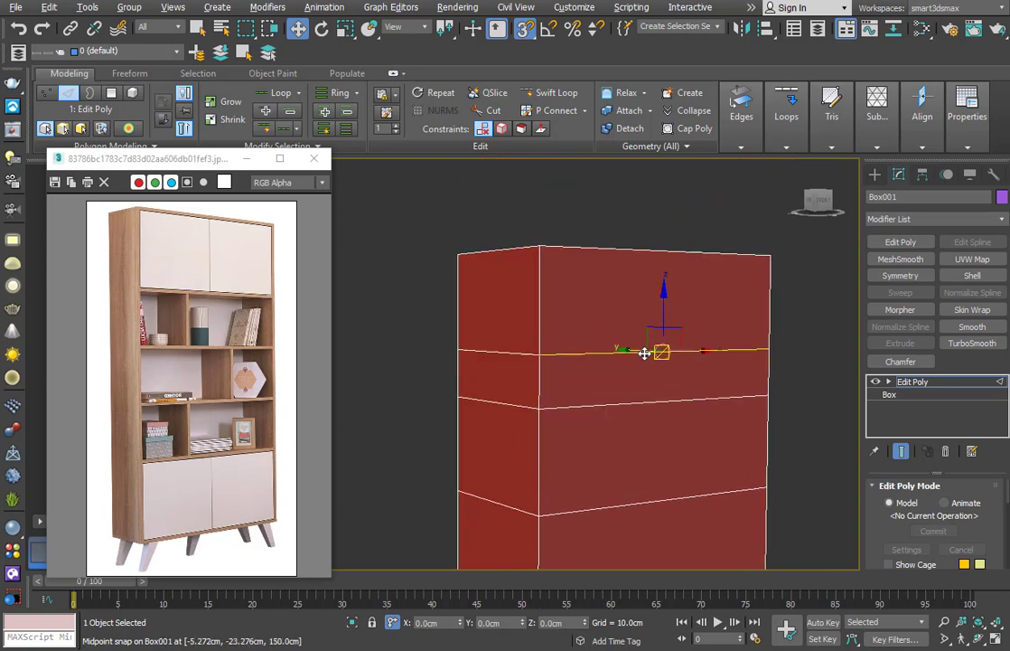
{"action": "middle_click_drag", "start_coordinate": [645, 352], "coordinate": [601, 309]}
{"action": "scroll", "coordinate": [601, 306], "scroll_direction": "down", "scroll_amount": 4}
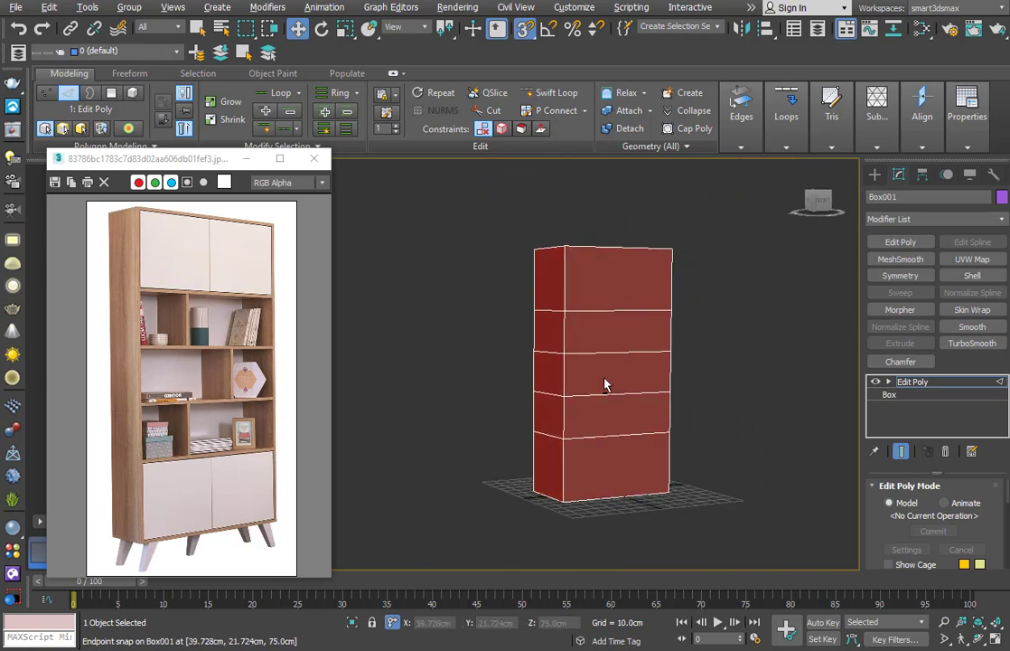
Divide the top front compartment into two halves by connecting its upper and lower edges with one vertical edge
{"action": "mouse_move", "coordinate": [605, 378]}
{"action": "middle_mouse_down", "text": "alt"}
{"action": "mouse_move", "coordinate": [617, 360]}
{"action": "mouse_move", "coordinate": [581, 382]}
{"action": "mouse_move", "coordinate": [625, 378]}
{"action": "mouse_move", "coordinate": [605, 378]}
{"action": "mouse_move", "coordinate": [609, 365]}
{"action": "mouse_move", "coordinate": [612, 387]}
{"action": "middle_mouse_up", "text": "alt"}
{"action": "scroll", "coordinate": [611, 369], "scroll_direction": "up", "scroll_amount": 2}
{"action": "scroll", "coordinate": [612, 370], "scroll_direction": "down", "scroll_amount": 2}
{"action": "scroll", "coordinate": [665, 278], "scroll_direction": "up", "scroll_amount": 3}
{"action": "middle_click_drag", "start_coordinate": [668, 276], "coordinate": [685, 292]}
{"action": "key", "text": "2"}
{"action": "middle_click_drag", "start_coordinate": [612, 318], "coordinate": [613, 248]}
{"action": "key", "text": "2"}
{"action": "key", "text": "s"}
{"action": "left_click", "coordinate": [616, 269], "text": "ctrl"}
{"action": "middle_click_drag", "start_coordinate": [611, 315], "coordinate": [588, 298]}
{"action": "scroll", "coordinate": [990, 542], "scroll_direction": "down", "scroll_amount": 3}
{"action": "scroll", "coordinate": [989, 535], "scroll_direction": "down", "scroll_amount": 3}
{"action": "mouse_move", "coordinate": [589, 298]}
{"action": "middle_mouse_down", "text": "alt"}
{"action": "mouse_move", "coordinate": [631, 300]}
{"action": "mouse_move", "coordinate": [592, 304]}
{"action": "middle_mouse_up", "text": "alt"}
{"action": "key", "text": "ctrl+shift+e"}
{"action": "middle_click_drag", "start_coordinate": [458, 400], "coordinate": [451, 427]}
{"action": "left_click", "coordinate": [468, 435]}
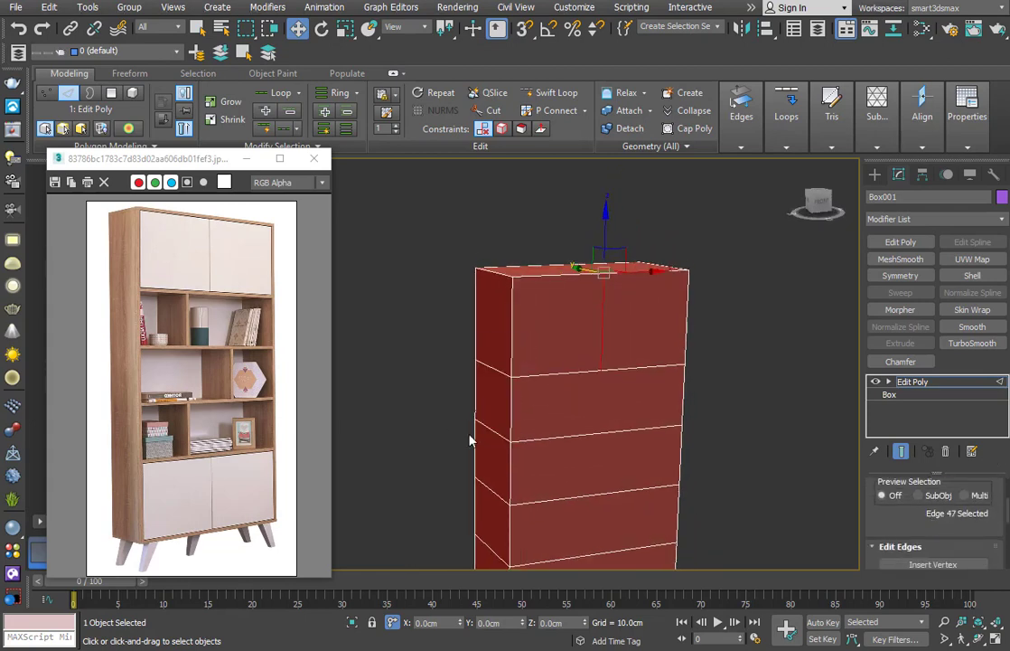
Connect the upper and lower front edges of the second compartment row from the top with one edge
{"action": "mouse_move", "coordinate": [598, 398]}
{"action": "middle_mouse_down", "text": "alt"}
{"action": "mouse_move", "coordinate": [609, 320]}
{"action": "mouse_move", "coordinate": [602, 418]}
{"action": "middle_mouse_up", "text": "alt"}
{"action": "middle_click_drag", "start_coordinate": [603, 419], "coordinate": [555, 222]}
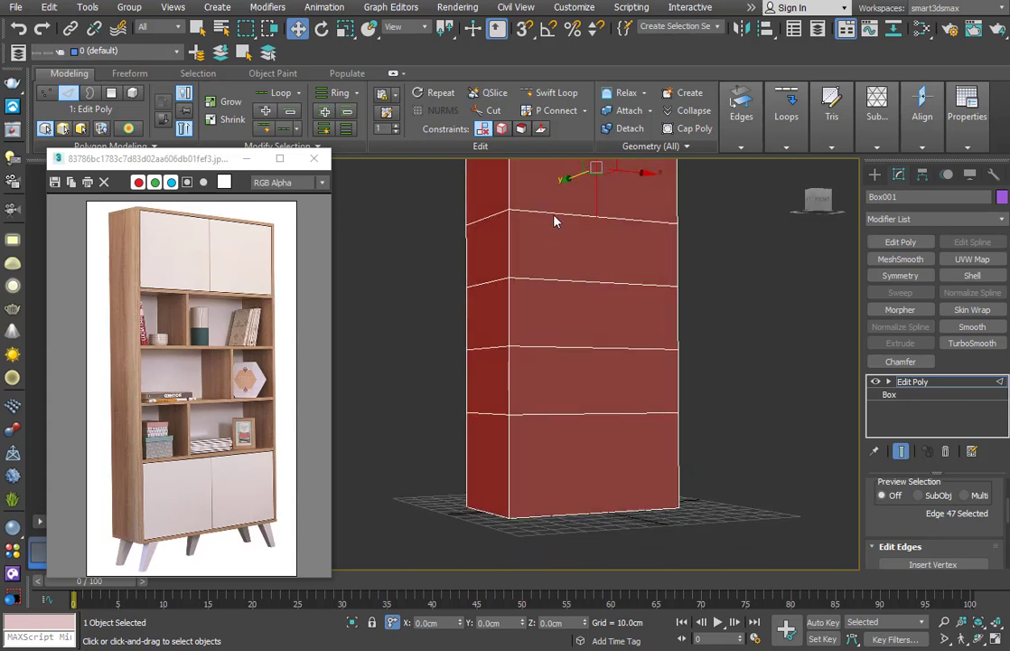
{"action": "key", "text": "ctrl+shift+e"}
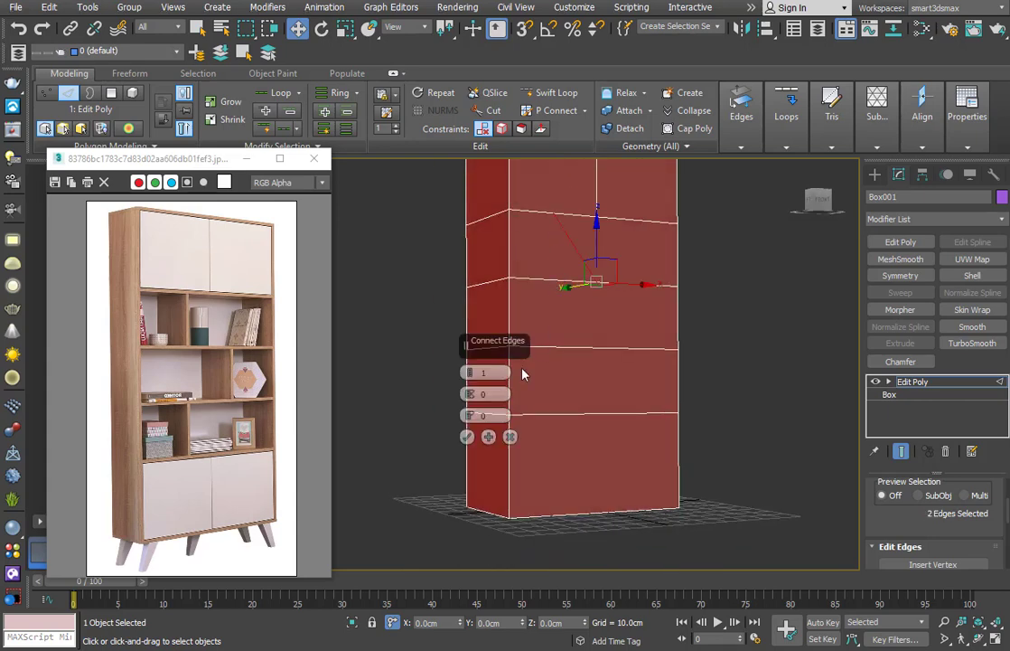
{"action": "left_click", "coordinate": [466, 438]}
Straighten the second row's dividing edge by snapping its lower vertex vertically in line with its upper vertex
{"action": "scroll", "coordinate": [584, 255], "scroll_direction": "up", "scroll_amount": 3}
{"action": "middle_click_drag", "start_coordinate": [584, 255], "coordinate": [606, 313], "text": "alt"}
{"action": "key", "text": "1"}
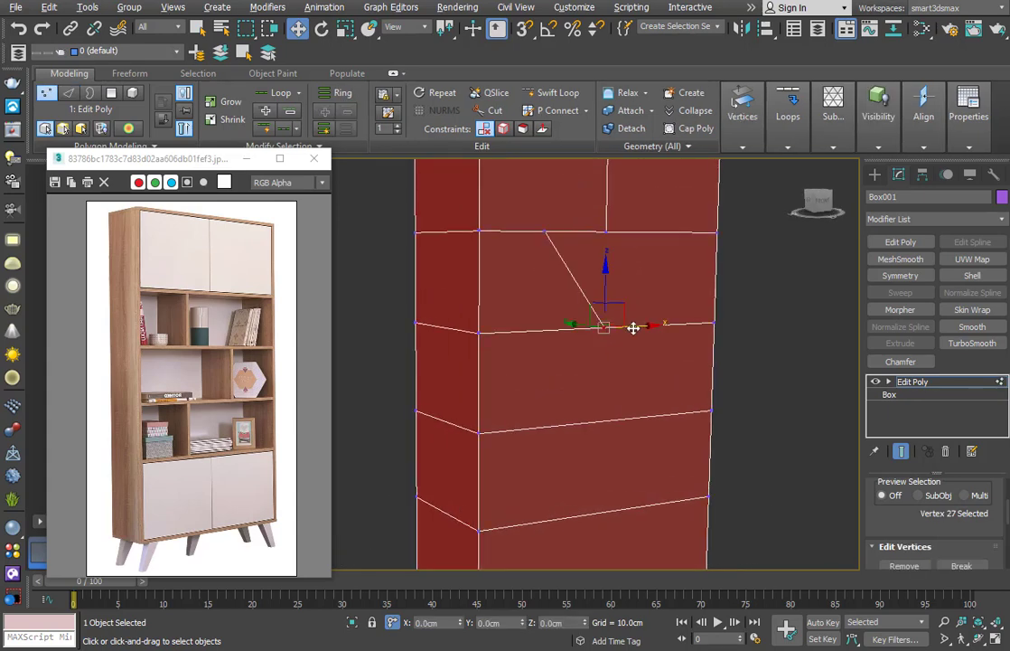
{"action": "left_click_drag", "start_coordinate": [542, 237], "coordinate": [543, 235]}
{"action": "middle_click_drag", "start_coordinate": [592, 317], "coordinate": [578, 355], "text": "alt"}
{"action": "middle_click_drag", "start_coordinate": [579, 354], "coordinate": [573, 368]}
{"action": "key", "text": "2"}
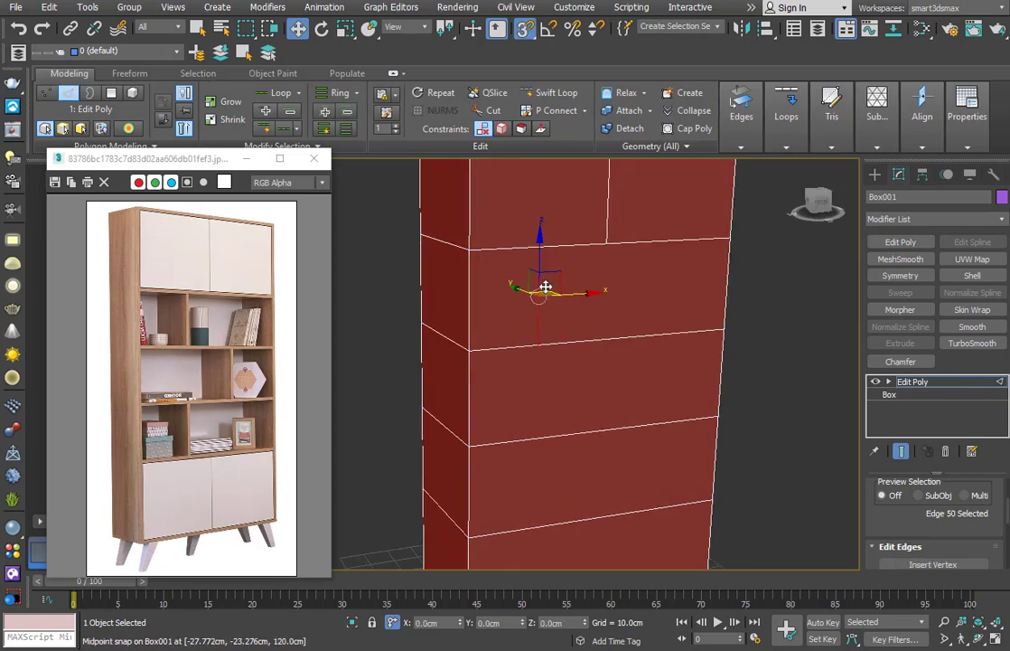
Connect the upper and lower front edges of the middle compartment row with one edge
{"action": "middle_click_drag", "start_coordinate": [597, 293], "coordinate": [577, 342], "text": "alt"}
{"action": "middle_click_drag", "start_coordinate": [597, 300], "coordinate": [592, 341], "text": "alt"}
{"action": "scroll", "coordinate": [600, 305], "scroll_direction": "down", "scroll_amount": 3}
{"action": "scroll", "coordinate": [618, 361], "scroll_direction": "up", "scroll_amount": 5}
{"action": "middle_click_drag", "start_coordinate": [702, 221], "coordinate": [671, 254], "text": "alt"}
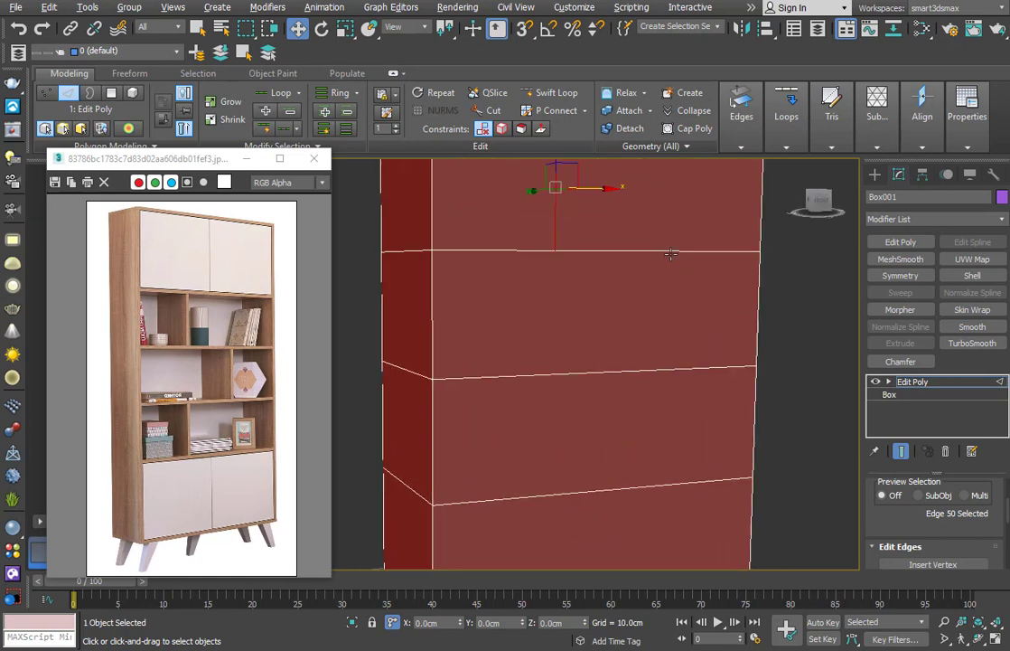
{"action": "key", "text": "ctrl+shift+e"}
{"action": "left_click", "coordinate": [467, 437]}
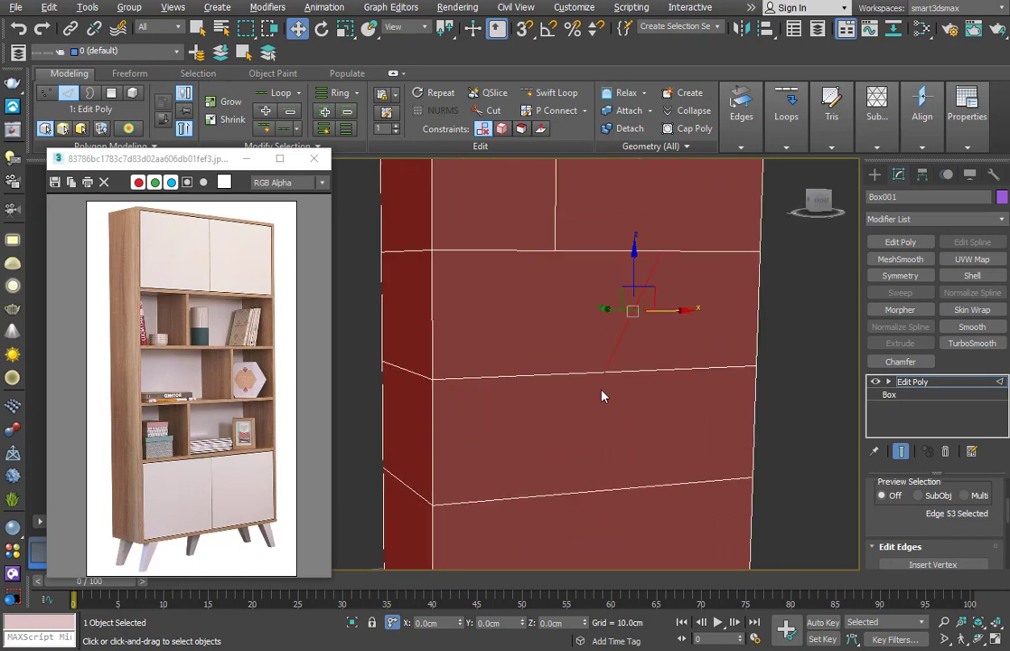
Align the middle row divider's two vertices with snapping so that it runs vertically, about two thirds across the row
{"action": "middle_click_drag", "start_coordinate": [623, 371], "coordinate": [625, 365]}
{"action": "key", "text": "1"}
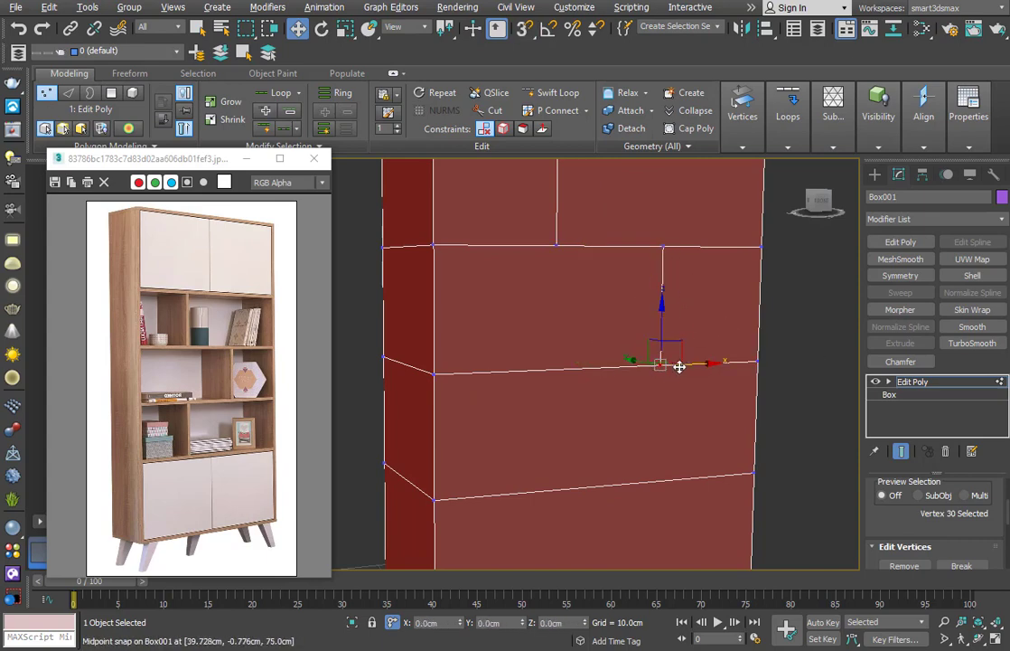
{"action": "key", "text": "1"}
{"action": "middle_click_drag", "start_coordinate": [692, 365], "coordinate": [664, 388]}
{"action": "scroll", "coordinate": [702, 345], "scroll_direction": "down", "scroll_amount": 4}
{"action": "key", "text": "s"}
{"action": "key", "text": "2"}
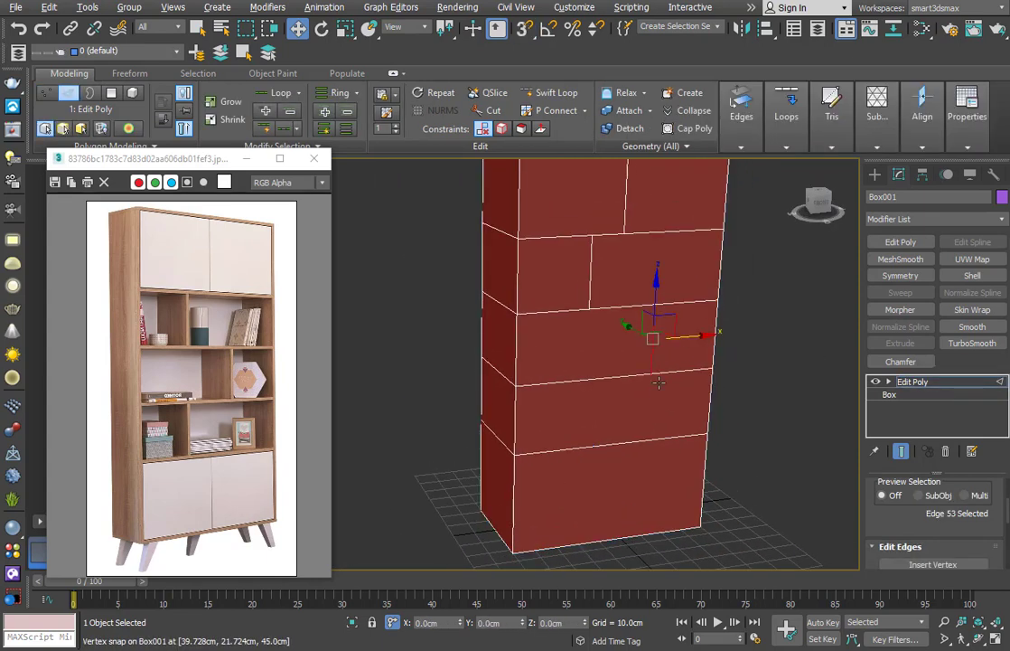
{"action": "left_click_drag", "start_coordinate": [701, 341], "coordinate": [701, 341]}
{"action": "middle_click_drag", "start_coordinate": [701, 341], "coordinate": [647, 371], "text": "alt"}
{"action": "key", "text": "ctrl+z"}
{"action": "scroll", "coordinate": [687, 334], "scroll_direction": "up", "scroll_amount": 3}
{"action": "scroll", "coordinate": [684, 338], "scroll_direction": "down", "scroll_amount": 3}
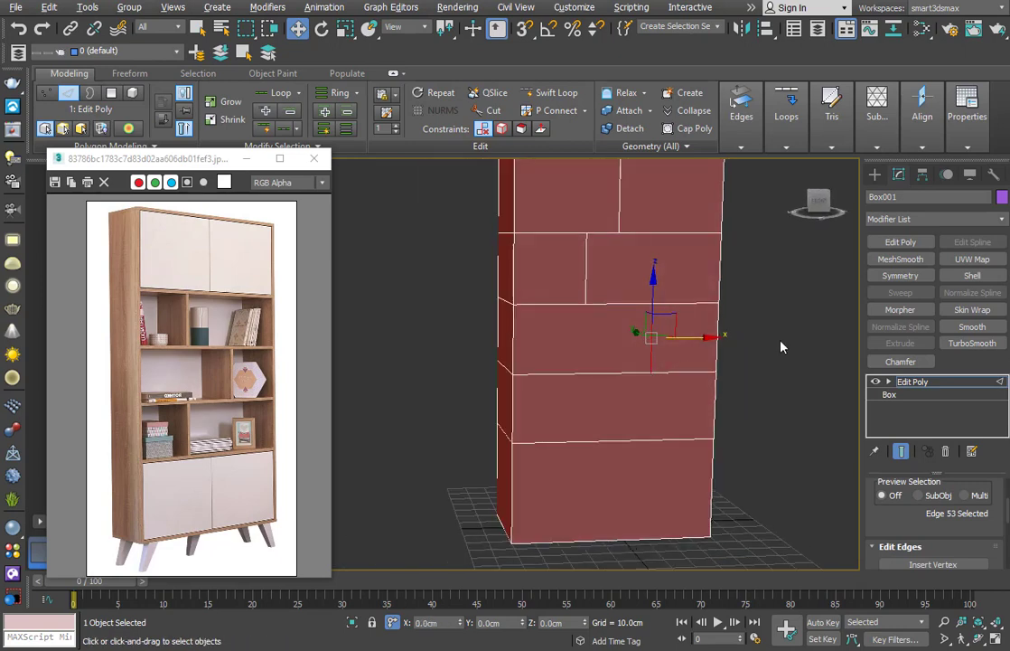
Connect the upper and lower front edges of the fourth compartment row with one edge
{"action": "left_click", "coordinate": [781, 347]}
{"action": "middle_click_drag", "start_coordinate": [585, 389], "coordinate": [588, 360], "text": "alt"}
{"action": "scroll", "coordinate": [635, 396], "scroll_direction": "up", "scroll_amount": 3}
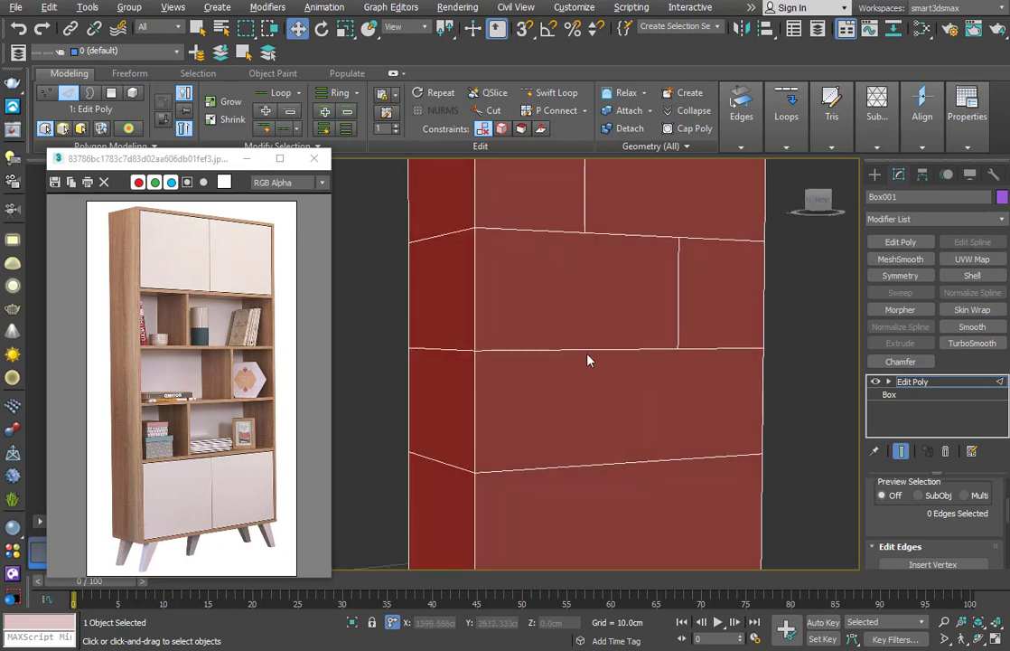
{"action": "key", "text": "ctrl+shift+e"}
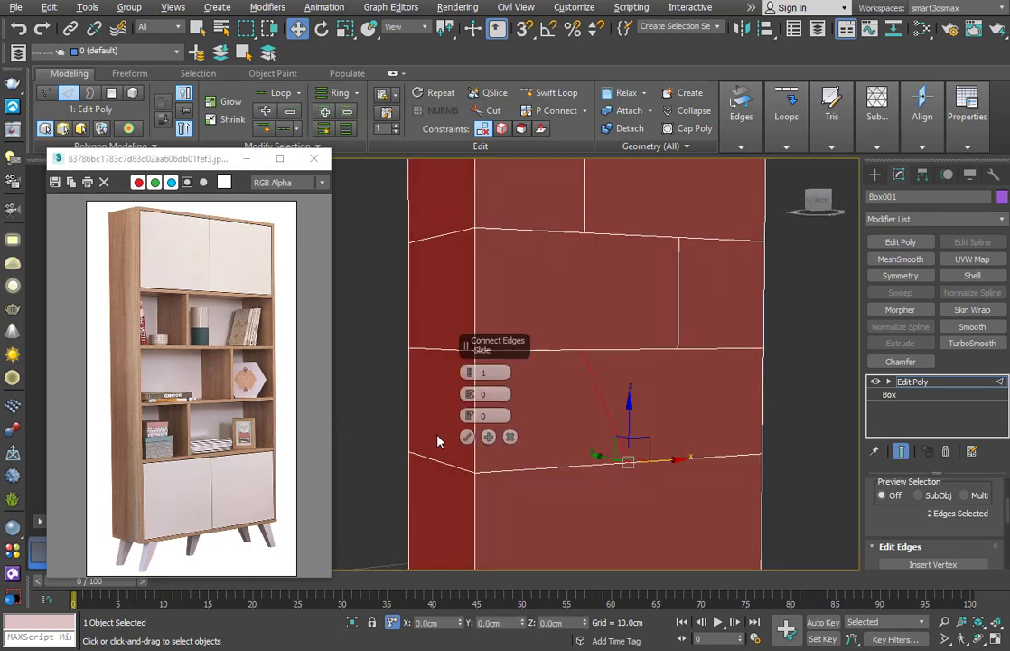
{"action": "left_click", "coordinate": [466, 436]}
Snap the fourth row divider's lower vertex beneath its upper vertex to make the dividing edge vertical
{"action": "key", "text": "1"}
{"action": "key", "text": "s"}
{"action": "left_click_drag", "start_coordinate": [674, 430], "coordinate": [596, 323]}
{"action": "middle_click_drag", "start_coordinate": [644, 396], "coordinate": [644, 361]}
{"action": "key", "text": "1"}
{"action": "key", "text": "s"}
{"action": "key", "text": "2"}
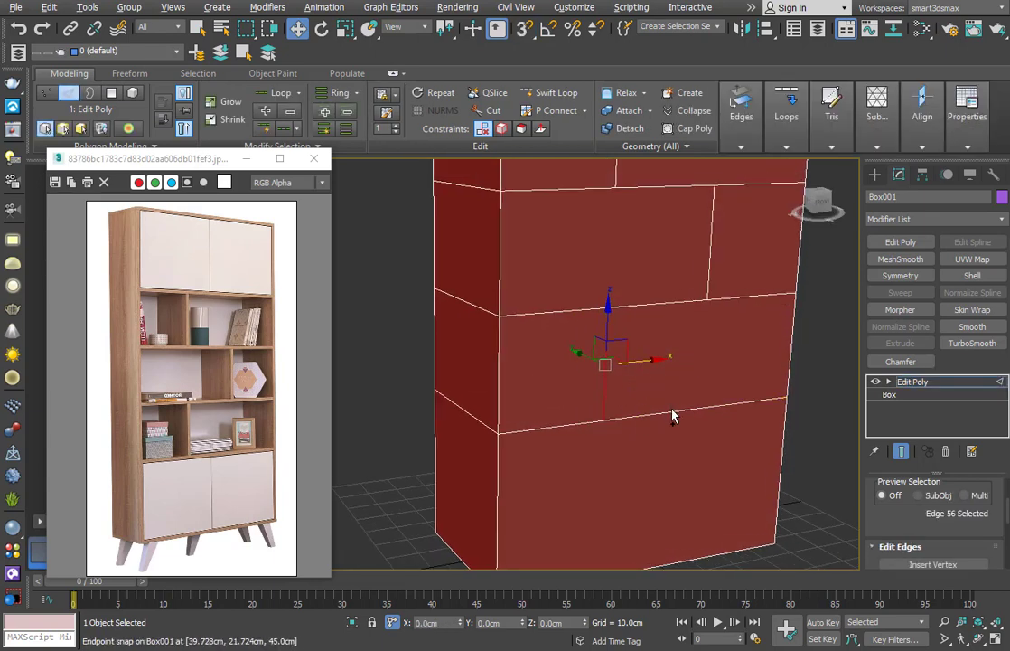
Connect the upper edge of the bottom front compartment to the box's base edge with one edge
{"action": "middle_click_drag", "start_coordinate": [673, 415], "coordinate": [638, 408], "text": "alt"}
{"action": "scroll", "coordinate": [601, 289], "scroll_direction": "down", "scroll_amount": 4}
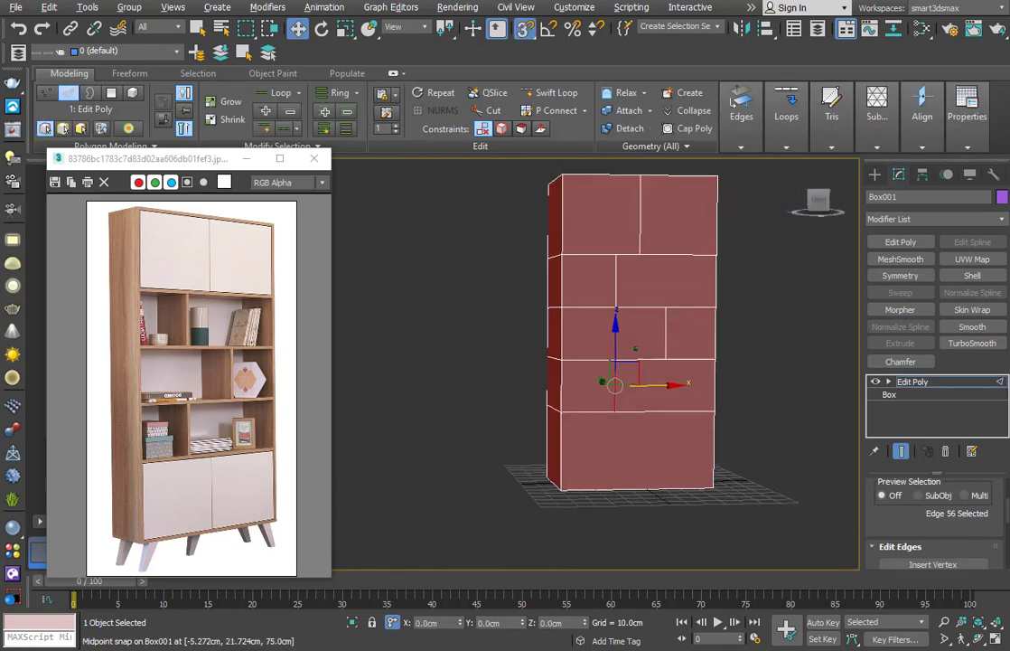
{"action": "left_click", "coordinate": [699, 422]}
{"action": "middle_click_drag", "start_coordinate": [699, 423], "coordinate": [682, 343], "text": "alt"}
{"action": "scroll", "coordinate": [660, 389], "scroll_direction": "up", "scroll_amount": 3}
{"action": "left_click", "coordinate": [624, 376]}
{"action": "middle_click_drag", "start_coordinate": [622, 451], "coordinate": [647, 426]}
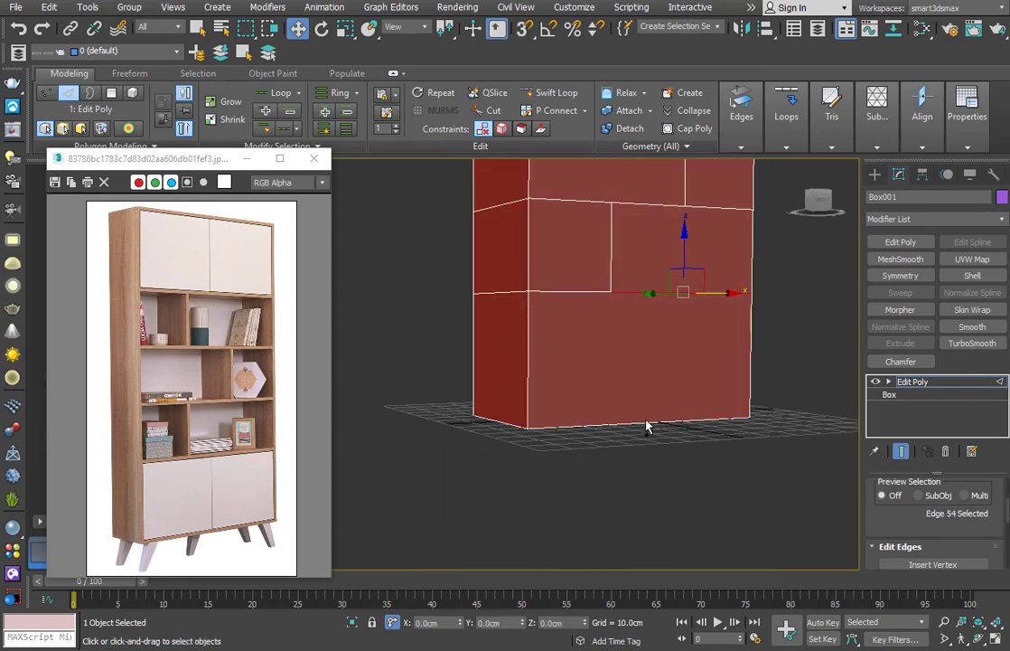
{"action": "key", "text": "ctrl+shift+e"}
{"action": "left_click", "coordinate": [468, 438]}
{"action": "middle_click_drag", "start_coordinate": [682, 336], "coordinate": [695, 374]}
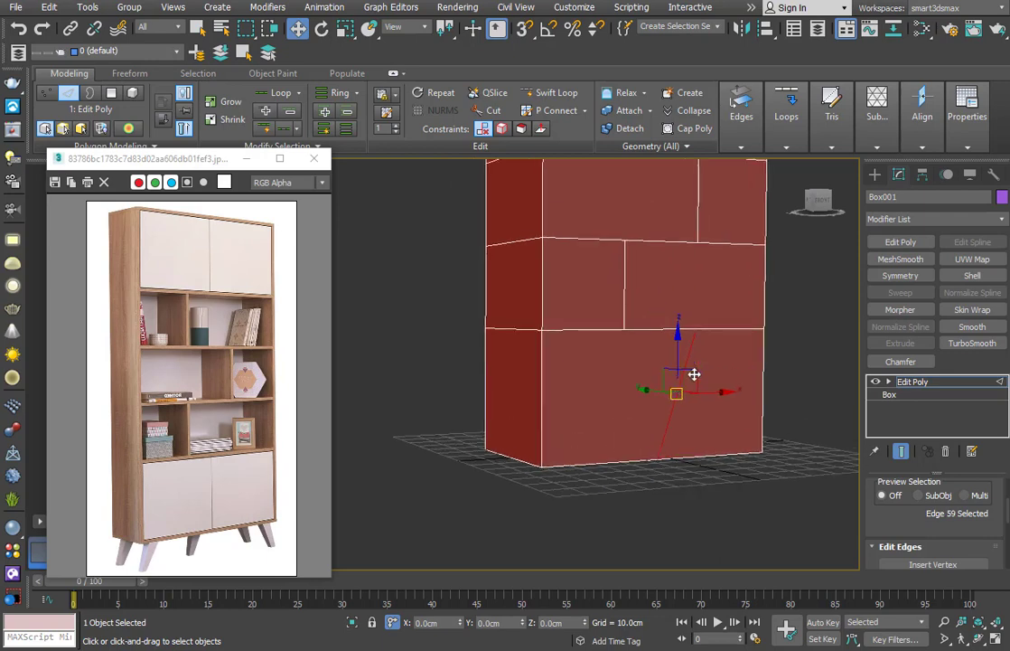
Snap the bottom row divider's upper vertex above its lower vertex so that the dividing edge runs vertically
{"action": "key", "text": "2"}
{"action": "key", "text": "1"}
{"action": "left_click", "coordinate": [698, 329]}
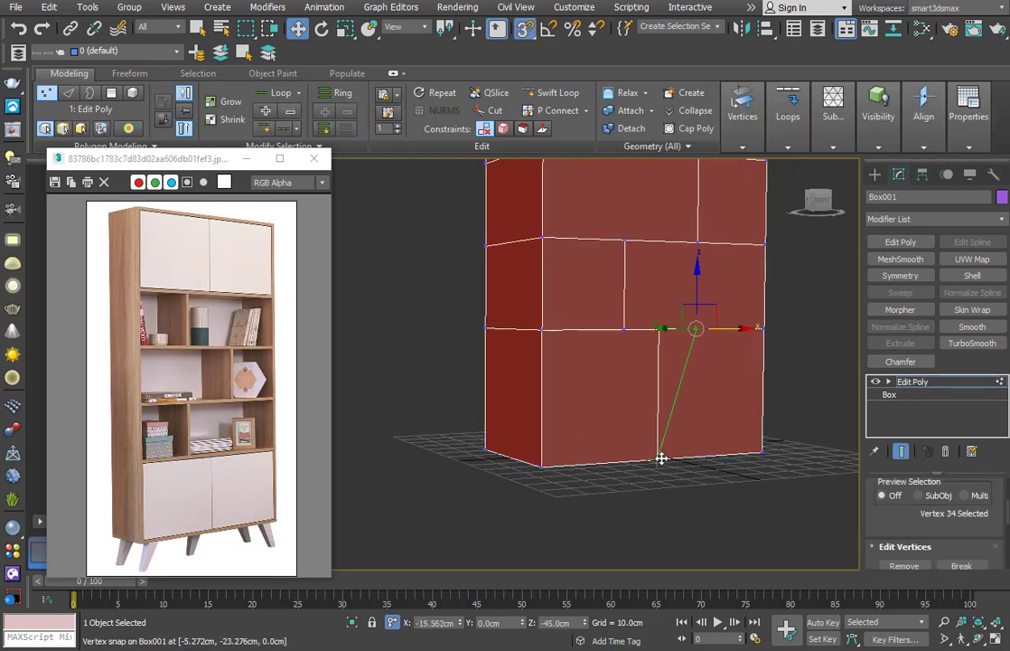
{"action": "middle_click_drag", "start_coordinate": [810, 409], "coordinate": [766, 437], "text": "alt"}
Move the bottom row's dividing edge horizontally with snapping to line it up with the top row's central divider
{"action": "key", "text": "1"}
{"action": "scroll", "coordinate": [681, 420], "scroll_direction": "down", "scroll_amount": 5}
{"action": "middle_click_drag", "start_coordinate": [682, 422], "coordinate": [637, 439], "text": "alt"}
{"action": "scroll", "coordinate": [637, 401], "scroll_direction": "up", "scroll_amount": 1}
{"action": "key", "text": "2"}
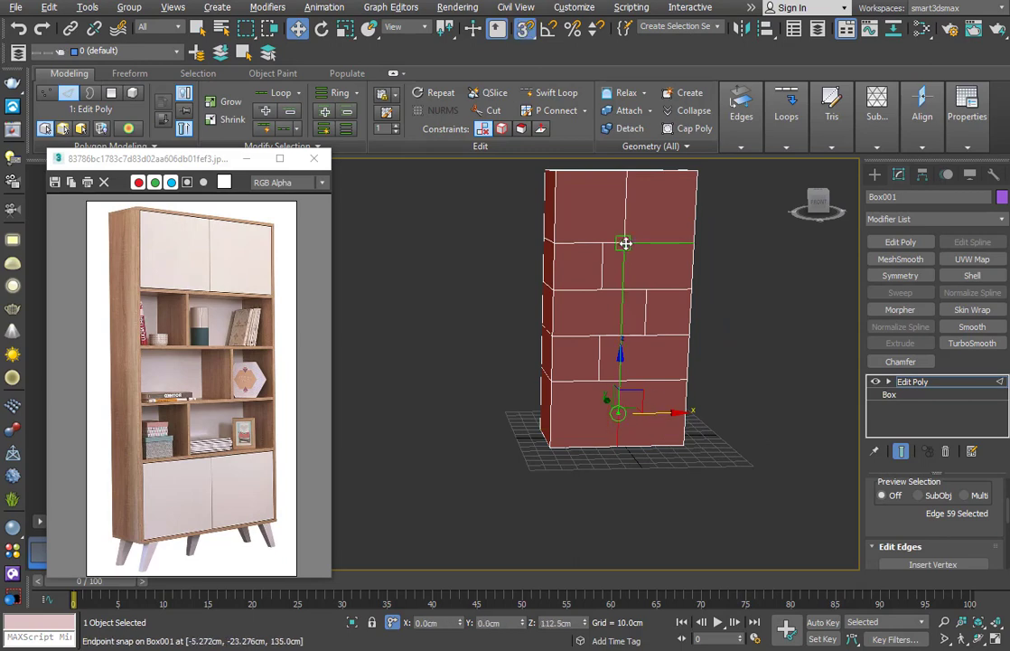
{"action": "left_click_drag", "start_coordinate": [625, 243], "coordinate": [626, 243]}
{"action": "left_click", "coordinate": [727, 417]}
{"action": "middle_click_drag", "start_coordinate": [726, 416], "coordinate": [661, 404], "text": "alt"}
{"action": "scroll", "coordinate": [726, 416], "scroll_direction": "down", "scroll_amount": 1}
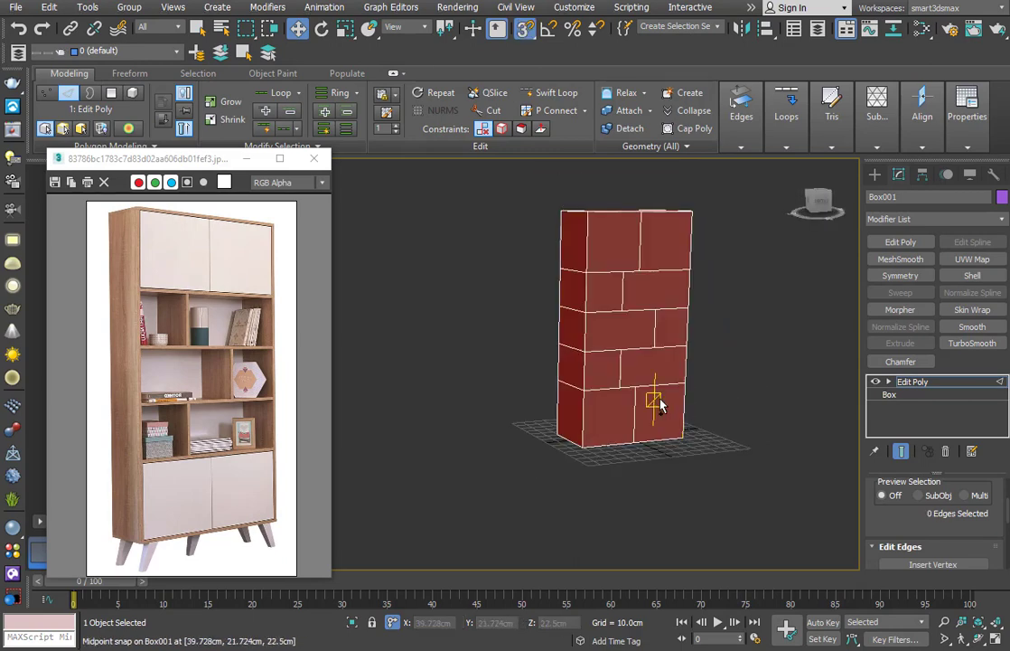
Select only the ten compartment polygons on the box's front, leaving out its sides, back, top and base
{"action": "scroll", "coordinate": [660, 406], "scroll_direction": "up", "scroll_amount": 3}
{"action": "scroll", "coordinate": [694, 377], "scroll_direction": "down", "scroll_amount": 4}
{"action": "key", "text": "4"}
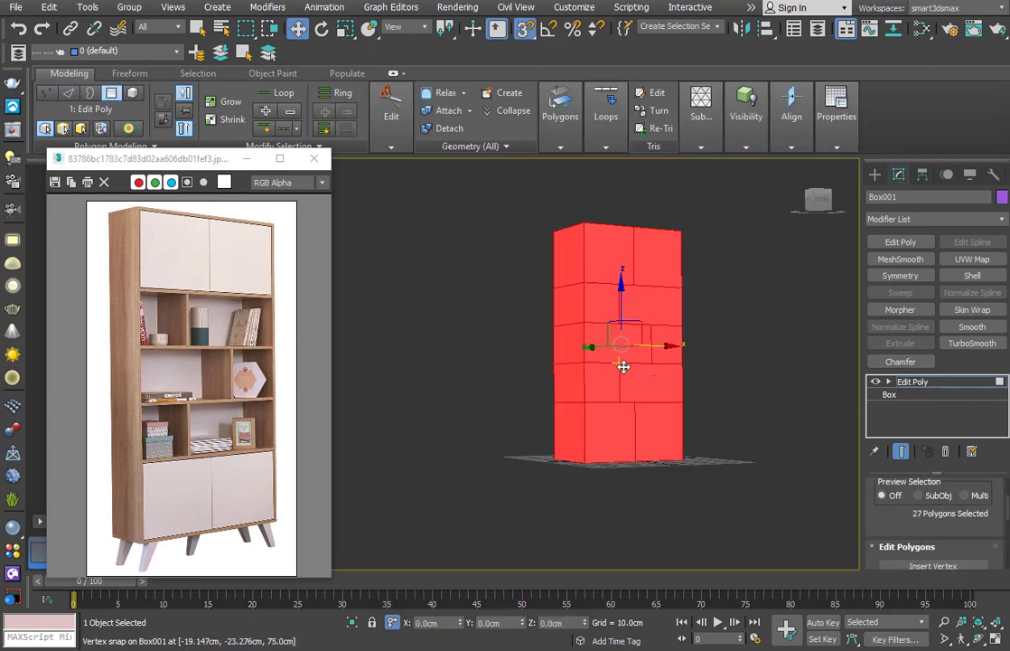
{"action": "key", "text": "t"}
{"action": "scroll", "coordinate": [397, 379], "scroll_direction": "up", "scroll_amount": 3}
{"action": "key", "text": "s"}
{"action": "scroll", "coordinate": [646, 327], "scroll_direction": "down", "scroll_amount": 4}
{"action": "left_click_drag", "start_coordinate": [701, 277], "coordinate": [535, 355], "text": "alt"}
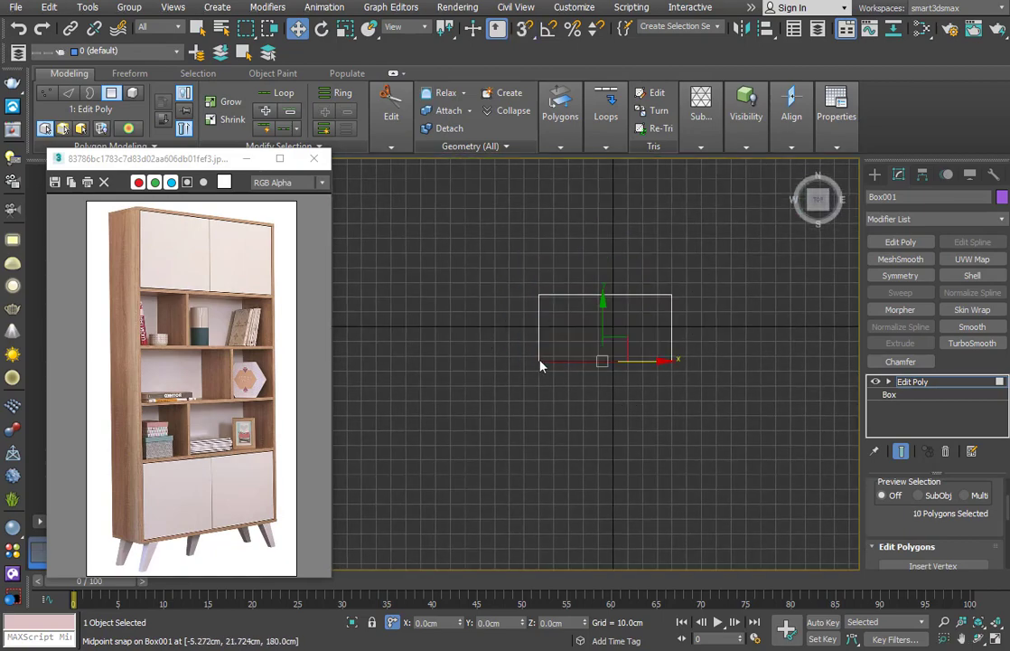
{"action": "middle_click_drag", "start_coordinate": [541, 365], "coordinate": [587, 289], "text": "alt"}
Inset the ten front polygons individually, by polygon, with an amount of 2 cm
{"action": "left_click", "coordinate": [559, 146]}
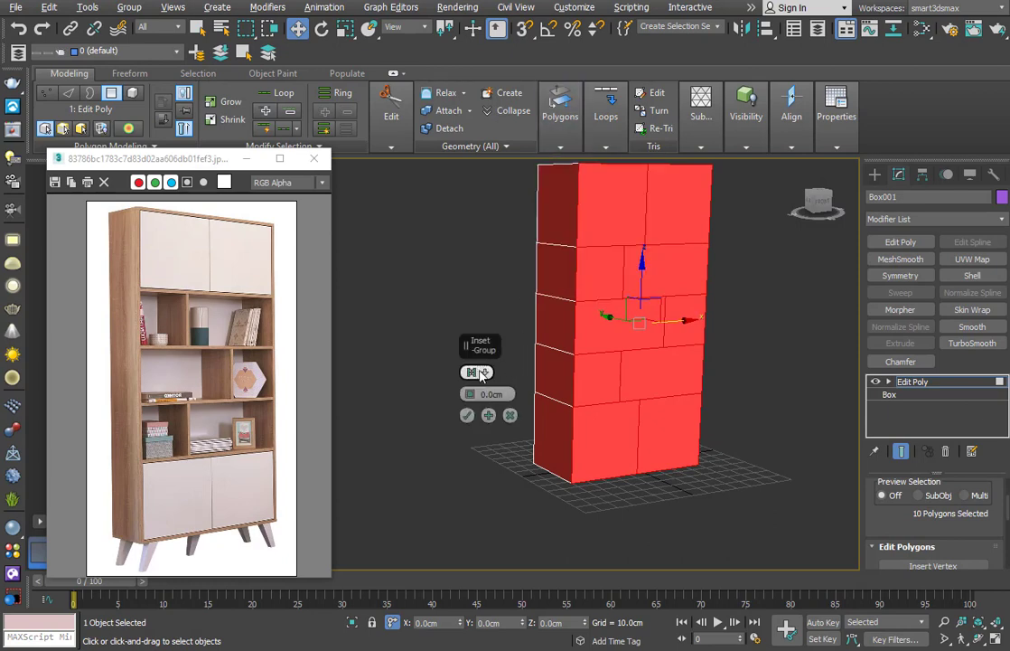
{"action": "left_click", "coordinate": [482, 372]}
{"action": "left_click", "coordinate": [504, 399]}
{"action": "middle_click_drag", "start_coordinate": [603, 213], "coordinate": [588, 252]}
{"action": "mouse_move", "coordinate": [553, 145]}
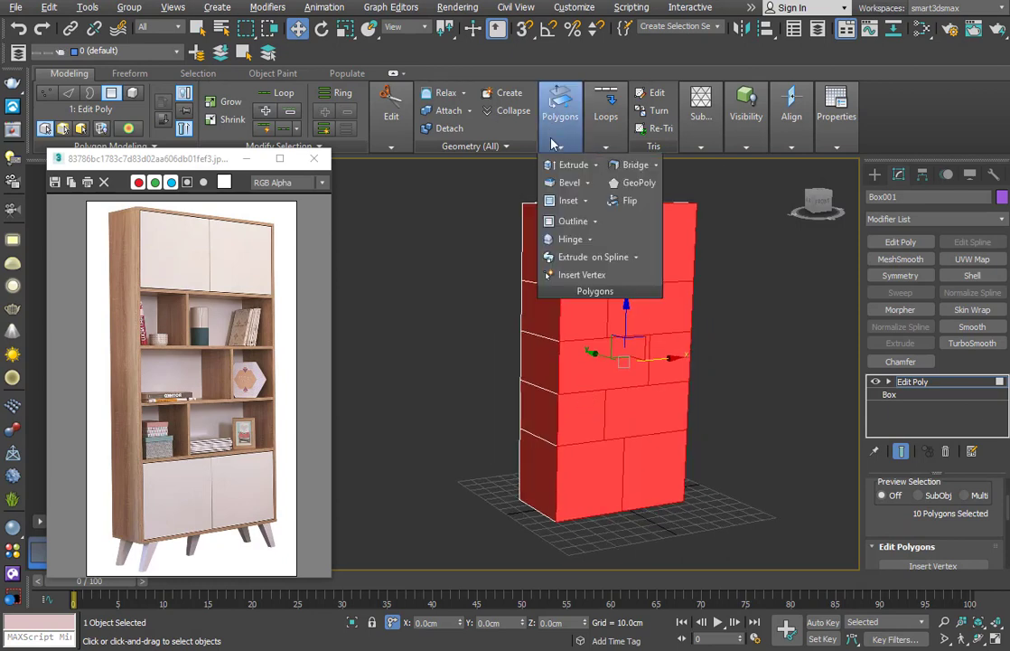
{"action": "left_click", "coordinate": [572, 203], "text": "shift"}
{"action": "middle_click_drag", "start_coordinate": [496, 312], "coordinate": [501, 252]}
{"action": "scroll", "coordinate": [544, 305], "scroll_direction": "up", "scroll_amount": 2}
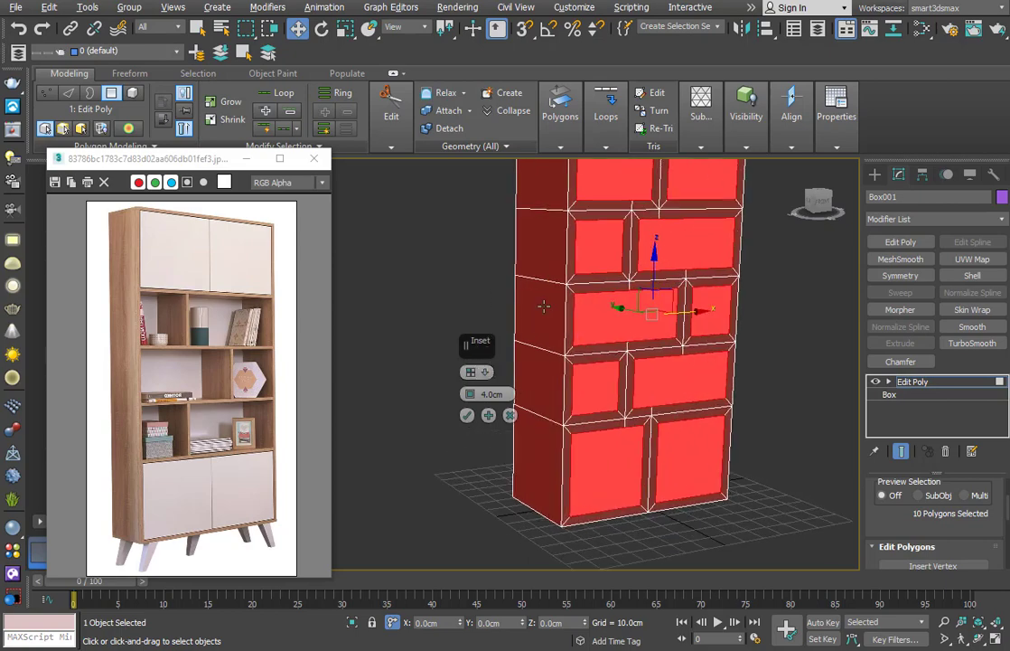
{"action": "type", "text": "2"}
{"action": "key", "text": "Return"}
Change the inset amount of the front polygons to 1 cm and apply it
{"action": "scroll", "coordinate": [642, 221], "scroll_direction": "up", "scroll_amount": 5}
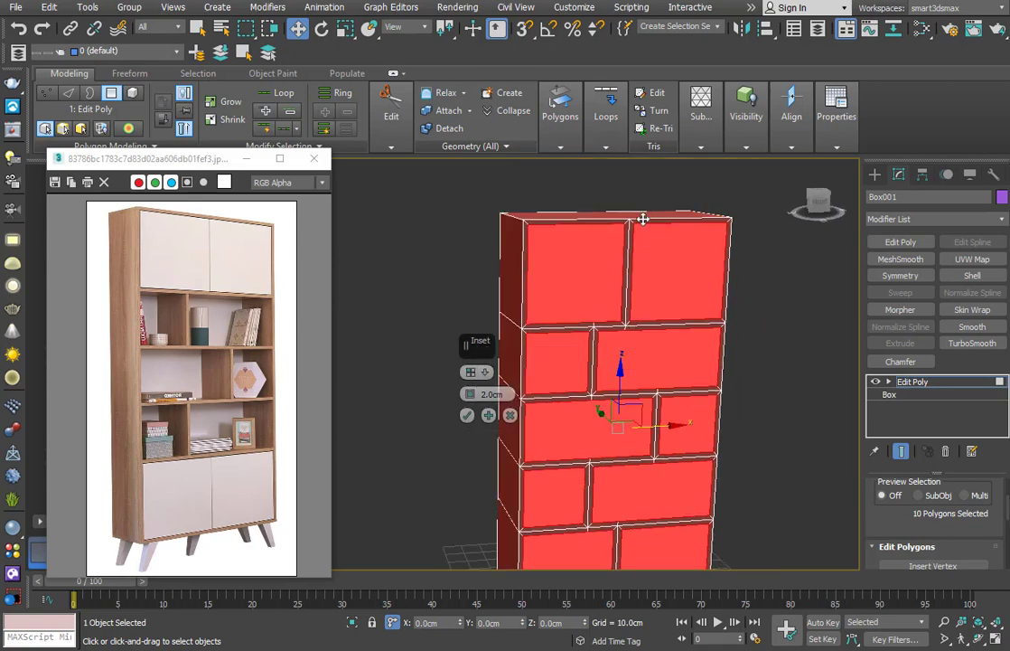
{"action": "scroll", "coordinate": [642, 217], "scroll_direction": "down", "scroll_amount": 5}
{"action": "middle_click_drag", "start_coordinate": [713, 386], "coordinate": [727, 246]}
{"action": "middle_click_drag", "start_coordinate": [699, 290], "coordinate": [625, 342], "text": "alt"}
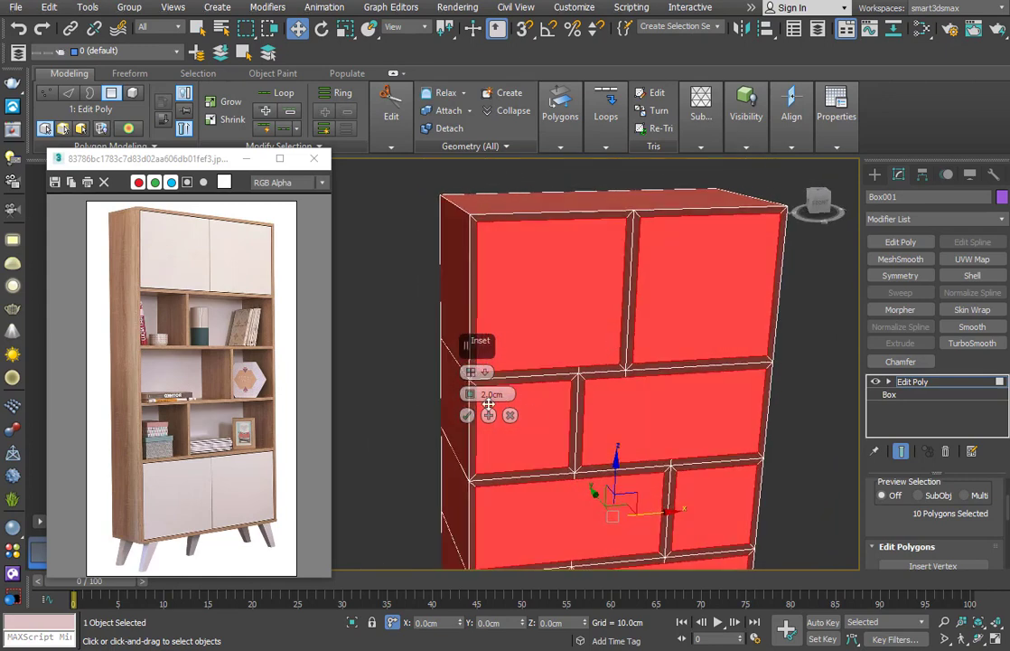
{"action": "type", "text": "1"}
{"action": "key", "text": "Return"}
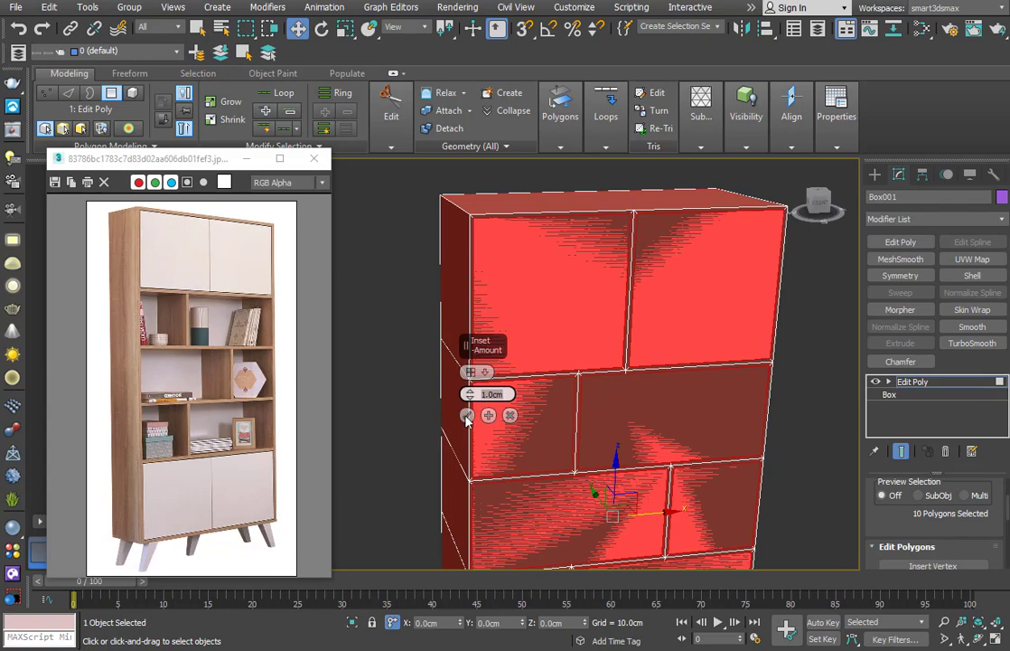
{"action": "left_click", "coordinate": [467, 415]}
{"action": "scroll", "coordinate": [501, 199], "scroll_direction": "up", "scroll_amount": 5}
Select the five inner inset edges along the front's left side and shift them inward along X to widen the frame border
{"action": "key", "text": "2"}
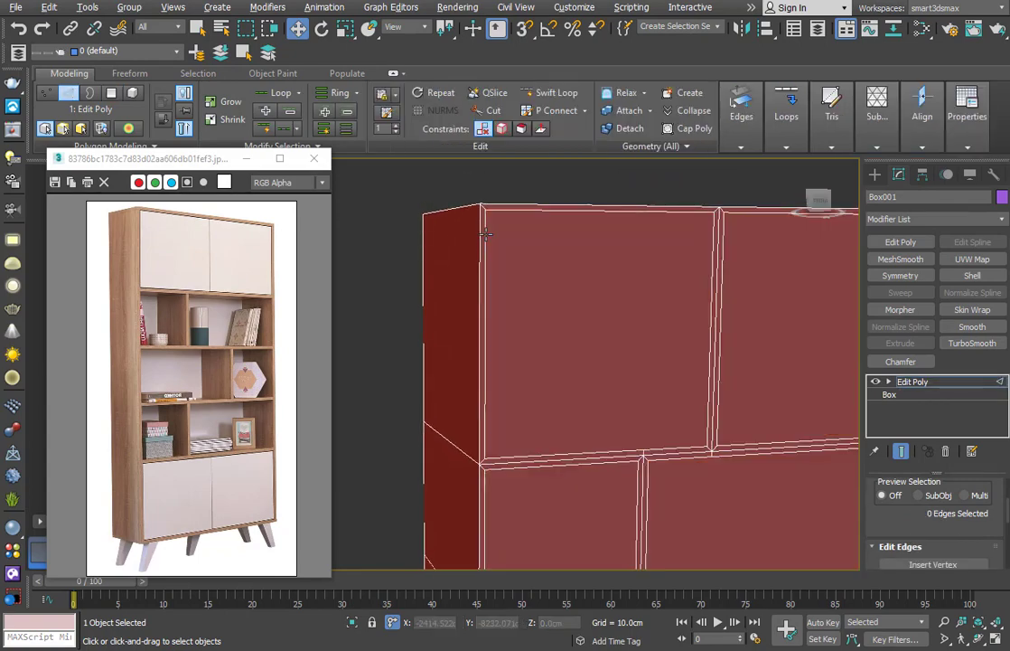
{"action": "left_click", "coordinate": [485, 234]}
{"action": "middle_click_drag", "start_coordinate": [523, 417], "coordinate": [560, 322]}
{"action": "left_click", "coordinate": [494, 351], "text": "ctrl"}
{"action": "left_click", "coordinate": [497, 368], "text": "ctrl"}
{"action": "left_click", "coordinate": [521, 380], "text": "ctrl"}
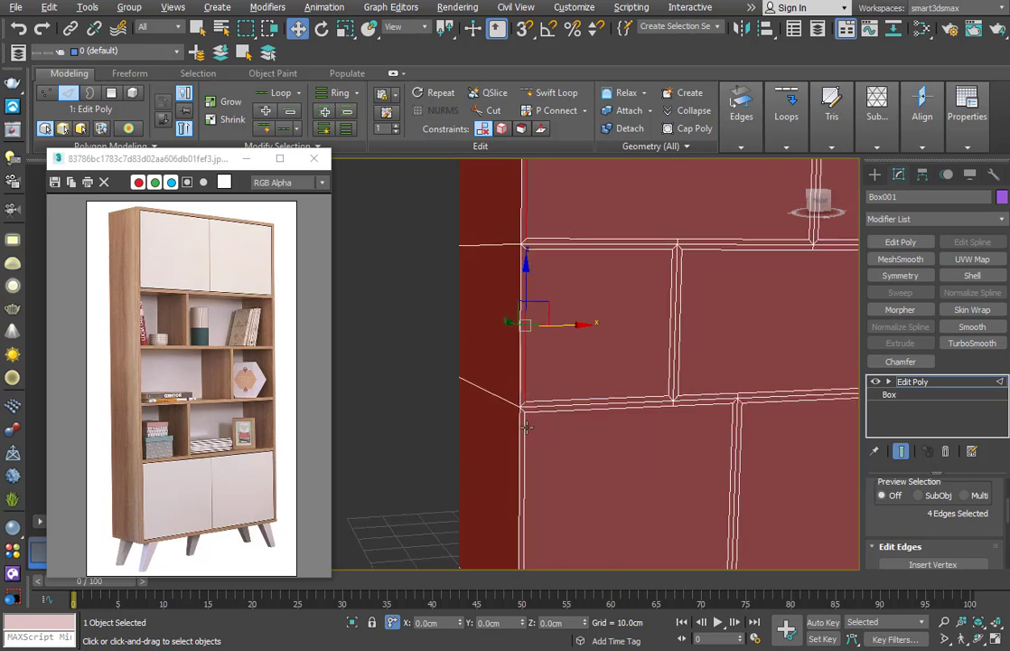
{"action": "left_click", "coordinate": [526, 426], "text": "ctrl"}
{"action": "middle_click_drag", "start_coordinate": [526, 426], "coordinate": [518, 362]}
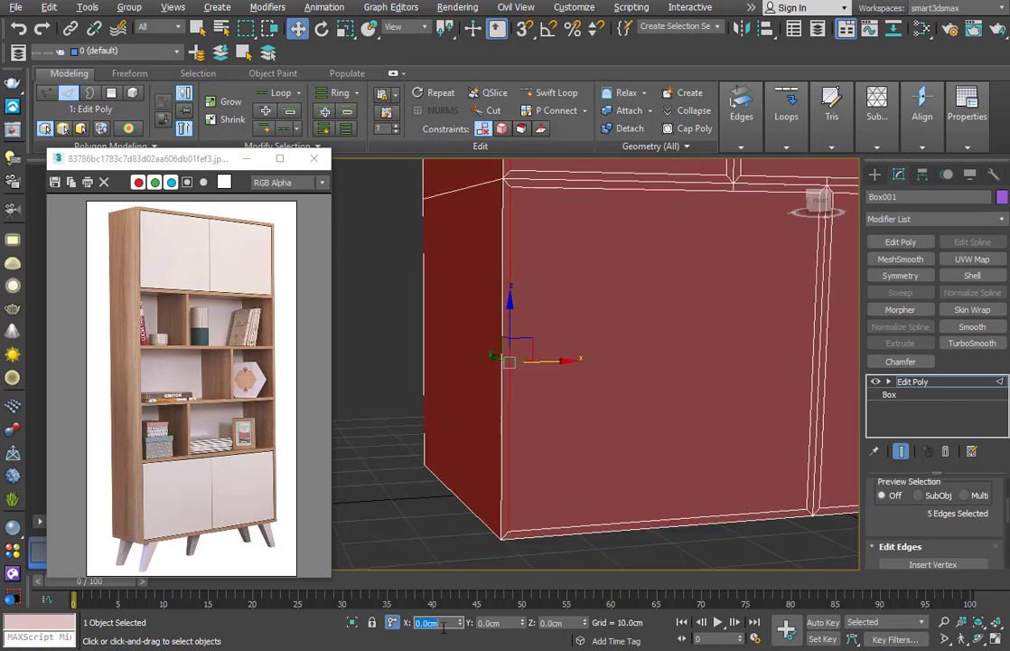
Select the two lower inset edges of the bottom door compartments and raise them along Z to thicken the base border
{"action": "middle_click_drag", "start_coordinate": [575, 343], "coordinate": [506, 470]}
{"action": "scroll", "coordinate": [563, 373], "scroll_direction": "down", "scroll_amount": 2}
{"action": "middle_click_drag", "start_coordinate": [635, 259], "coordinate": [660, 208]}
{"action": "scroll", "coordinate": [575, 377], "scroll_direction": "down", "scroll_amount": 2}
{"action": "scroll", "coordinate": [564, 475], "scroll_direction": "up", "scroll_amount": 4}
{"action": "scroll", "coordinate": [564, 474], "scroll_direction": "up", "scroll_amount": 1}
{"action": "left_click", "coordinate": [519, 335]}
{"action": "middle_click_drag", "start_coordinate": [652, 382], "coordinate": [316, 495]}
{"action": "left_click", "coordinate": [564, 431], "text": "ctrl"}
{"action": "middle_click_drag", "start_coordinate": [469, 422], "coordinate": [505, 369]}
{"action": "scroll", "coordinate": [505, 461], "scroll_direction": "down", "scroll_amount": 2}
{"action": "middle_click_drag", "start_coordinate": [505, 462], "coordinate": [591, 611], "text": "alt"}
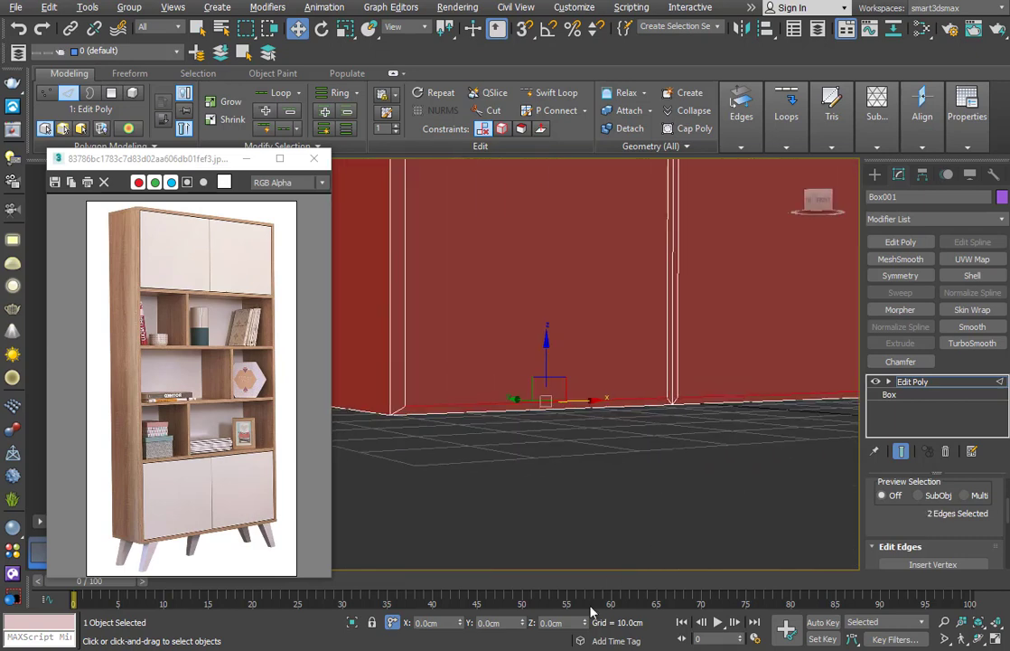
{"action": "scroll", "coordinate": [695, 341], "scroll_direction": "down", "scroll_amount": 3}
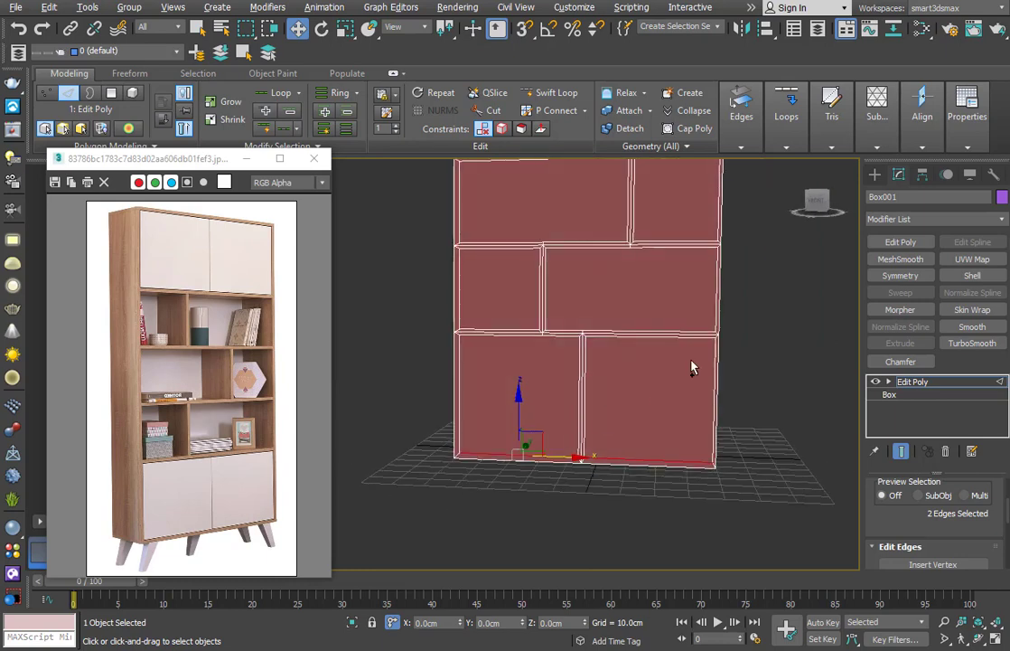
Select the five inner inset edges along the front's right side and shift them inward along negative X
{"action": "scroll", "coordinate": [735, 343], "scroll_direction": "up", "scroll_amount": 4}
{"action": "left_click", "coordinate": [734, 310]}
{"action": "left_click", "coordinate": [736, 279], "text": "ctrl"}
{"action": "middle_click_drag", "start_coordinate": [737, 279], "coordinate": [685, 434]}
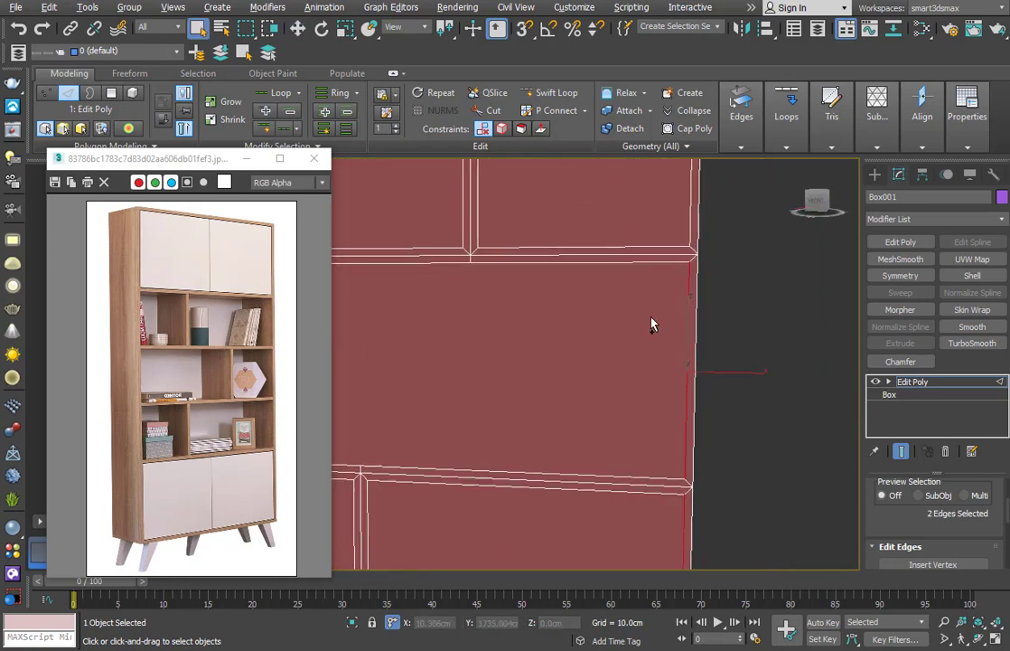
{"action": "scroll", "coordinate": [651, 324], "scroll_direction": "down", "scroll_amount": 1}
{"action": "middle_click_drag", "start_coordinate": [652, 324], "coordinate": [637, 427]}
{"action": "left_click", "coordinate": [669, 250], "text": "ctrl"}
{"action": "middle_click_drag", "start_coordinate": [669, 251], "coordinate": [635, 355]}
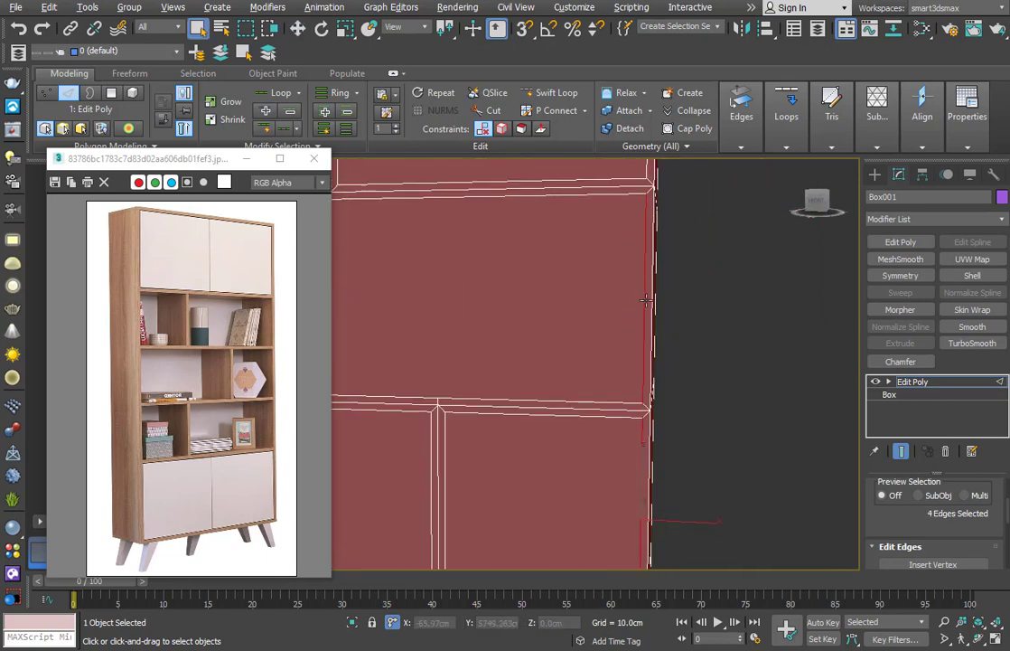
{"action": "middle_click_drag", "start_coordinate": [639, 194], "coordinate": [635, 348]}
{"action": "scroll", "coordinate": [643, 272], "scroll_direction": "down", "scroll_amount": 5}
{"action": "key", "text": "w"}
{"action": "scroll", "coordinate": [591, 418], "scroll_direction": "up", "scroll_amount": 3}
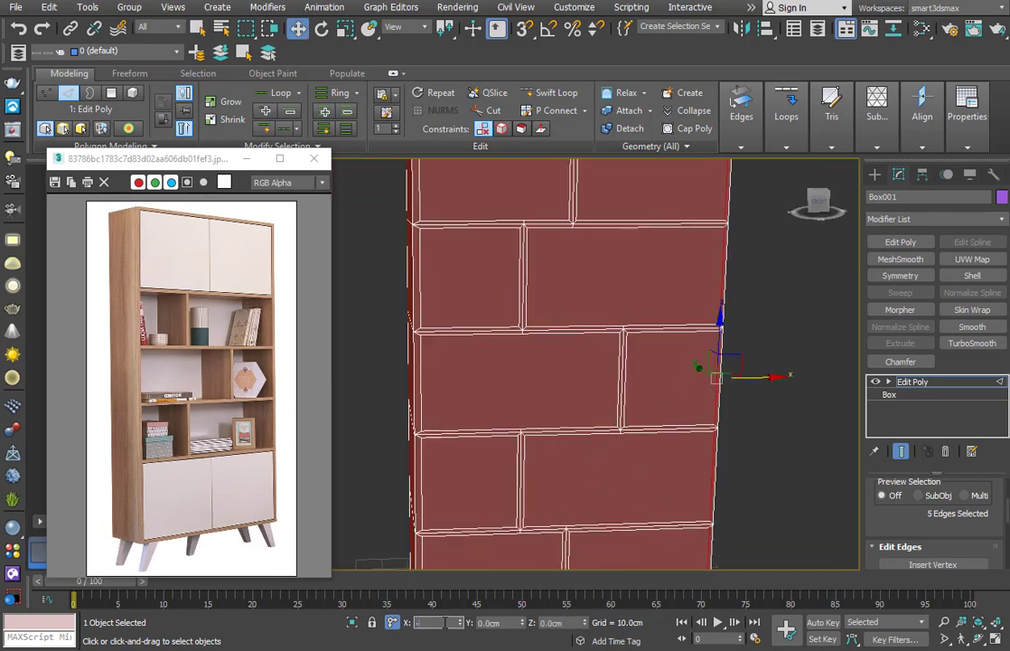
Select the two upper inset edges of the top door compartments and lower them along Z to thicken the top border
{"action": "middle_click_drag", "start_coordinate": [507, 311], "coordinate": [504, 509]}
{"action": "scroll", "coordinate": [607, 261], "scroll_direction": "up", "scroll_amount": 2}
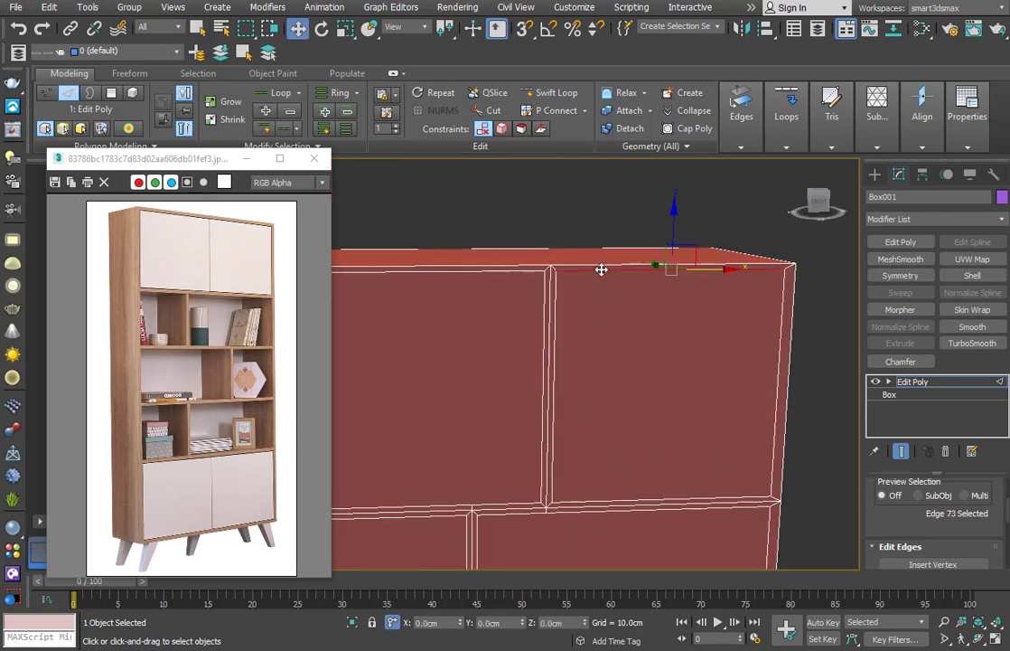
{"action": "scroll", "coordinate": [570, 345], "scroll_direction": "down", "scroll_amount": 2}
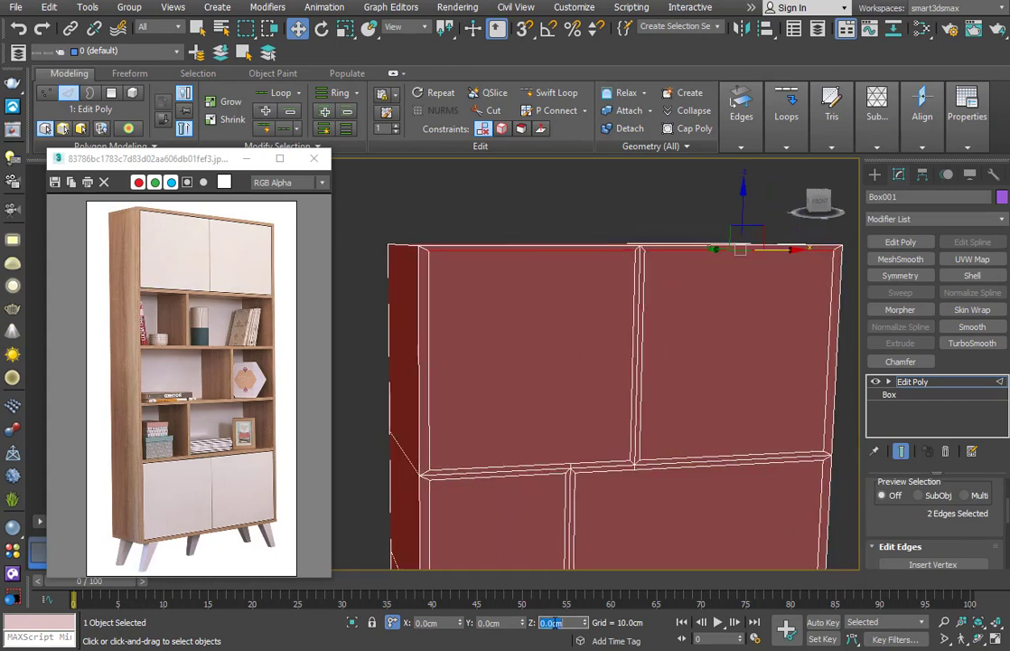
{"action": "scroll", "coordinate": [637, 338], "scroll_direction": "down", "scroll_amount": 3}
{"action": "left_click", "coordinate": [640, 354]}
{"action": "scroll", "coordinate": [644, 343], "scroll_direction": "down", "scroll_amount": 2}
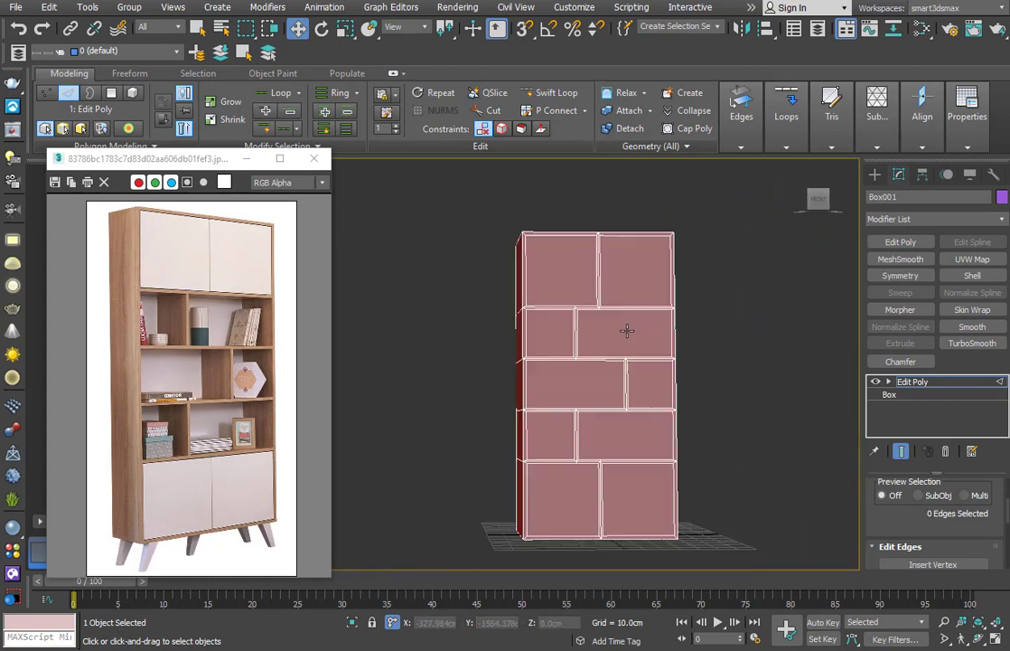
Push the ten front compartment polygons back into the box along Y to form deep recesses, checking the depth in wireframe
{"action": "scroll", "coordinate": [649, 336], "scroll_direction": "up", "scroll_amount": 1}
{"action": "middle_click_drag", "start_coordinate": [655, 314], "coordinate": [661, 329]}
{"action": "key", "text": "4"}
{"action": "middle_click_drag", "start_coordinate": [651, 374], "coordinate": [723, 412], "text": "alt"}
{"action": "scroll", "coordinate": [723, 411], "scroll_direction": "up", "scroll_amount": 3}
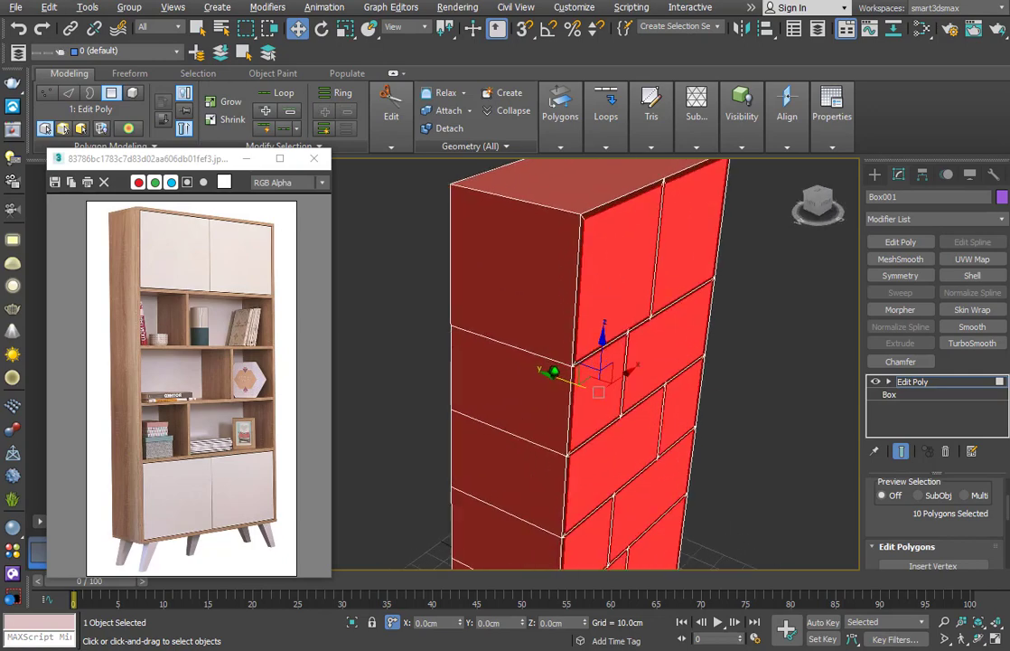
{"action": "left_click_drag", "start_coordinate": [569, 383], "coordinate": [511, 346]}
{"action": "middle_click_drag", "start_coordinate": [470, 346], "coordinate": [700, 361], "text": "alt"}
{"action": "mouse_move", "coordinate": [510, 387]}
{"action": "left_mouse_down"}
{"action": "mouse_move", "coordinate": [528, 388]}
{"action": "mouse_move", "coordinate": [516, 383]}
{"action": "left_mouse_up"}
{"action": "key", "text": "F3"}
{"action": "middle_click_drag", "start_coordinate": [506, 375], "coordinate": [402, 335], "text": "alt"}
{"action": "scroll", "coordinate": [402, 334], "scroll_direction": "down", "scroll_amount": 3}
{"action": "middle_click_drag", "start_coordinate": [533, 330], "coordinate": [566, 318], "text": "alt"}
Deselect the middle three rows' polygons in the front view, keeping only the four door polygons selected
{"action": "key", "text": "f"}
{"action": "scroll", "coordinate": [683, 266], "scroll_direction": "down", "scroll_amount": 3}
{"action": "middle_click_drag", "start_coordinate": [642, 229], "coordinate": [658, 324]}
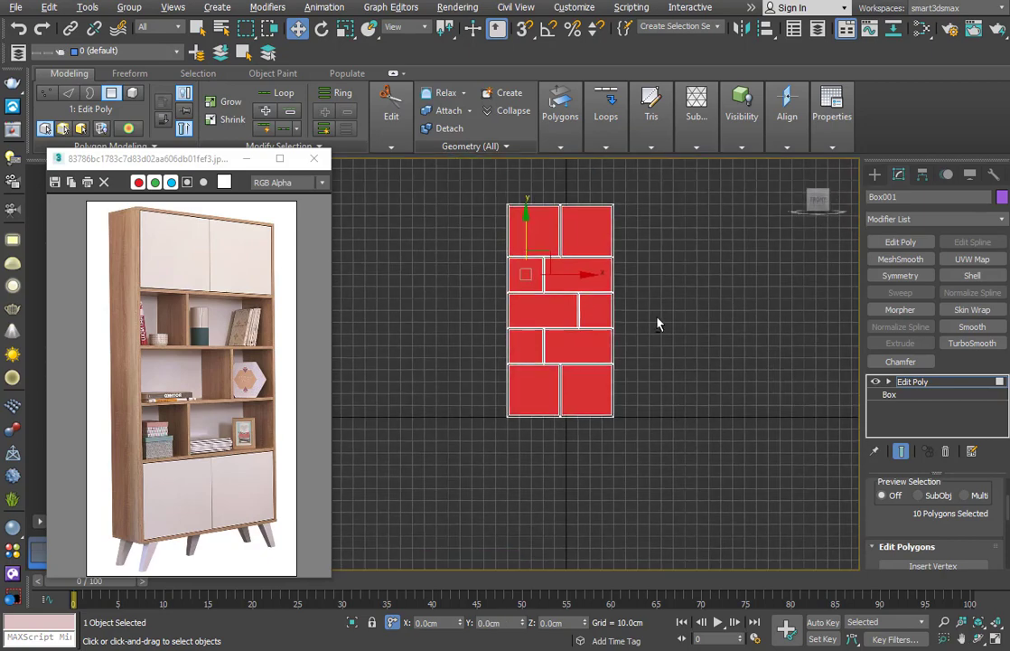
{"action": "left_click_drag", "start_coordinate": [456, 357], "coordinate": [457, 355], "text": "alt"}
Clone the four door polygons forward along Y, in front of the cabinet, as a separate object and select that object
{"action": "key", "text": "p"}
{"action": "mouse_move", "coordinate": [696, 442]}
{"action": "middle_mouse_down", "text": "alt"}
{"action": "mouse_move", "coordinate": [588, 347]}
{"action": "mouse_move", "coordinate": [638, 307]}
{"action": "mouse_move", "coordinate": [483, 423]}
{"action": "middle_mouse_up", "text": "alt"}
{"action": "key", "text": "F3"}
{"action": "left_click_drag", "start_coordinate": [483, 422], "coordinate": [563, 440]}
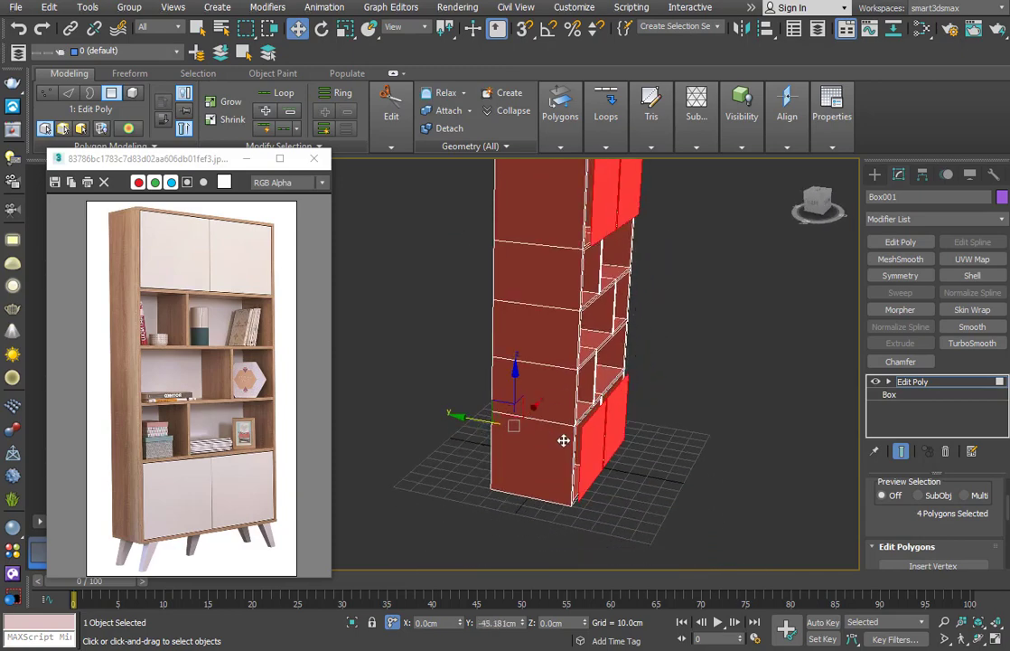
{"action": "left_click", "coordinate": [475, 318]}
{"action": "left_click", "coordinate": [567, 338]}
{"action": "key", "text": "4"}
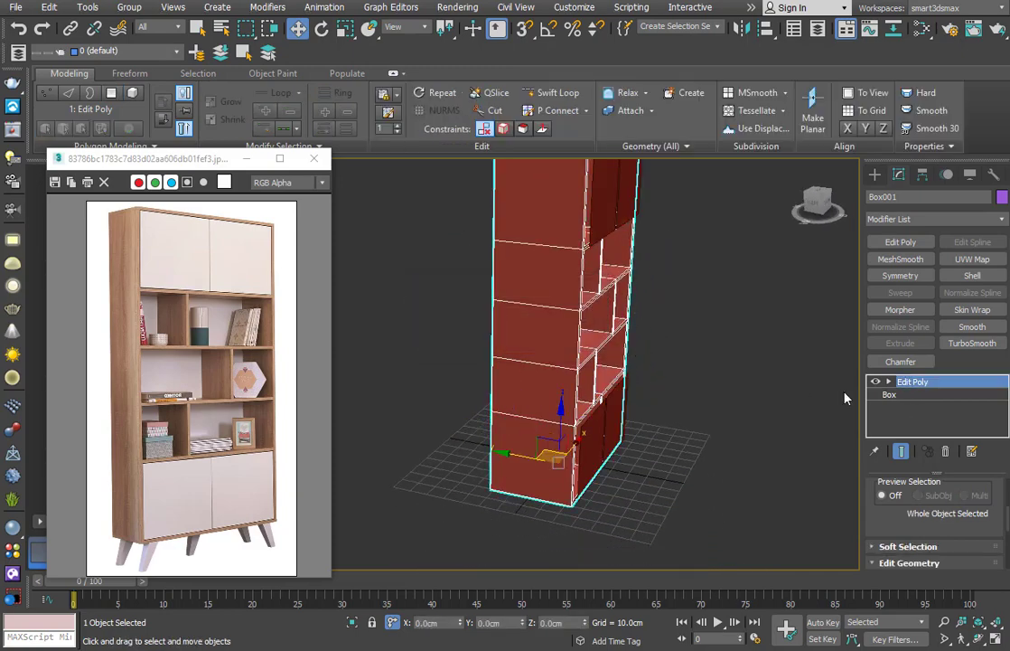
{"action": "left_click", "coordinate": [612, 420]}
{"action": "mouse_move", "coordinate": [679, 428]}
{"action": "middle_mouse_down", "text": "alt"}
{"action": "mouse_move", "coordinate": [651, 424]}
{"action": "mouse_move", "coordinate": [674, 422]}
{"action": "middle_mouse_up", "text": "alt"}
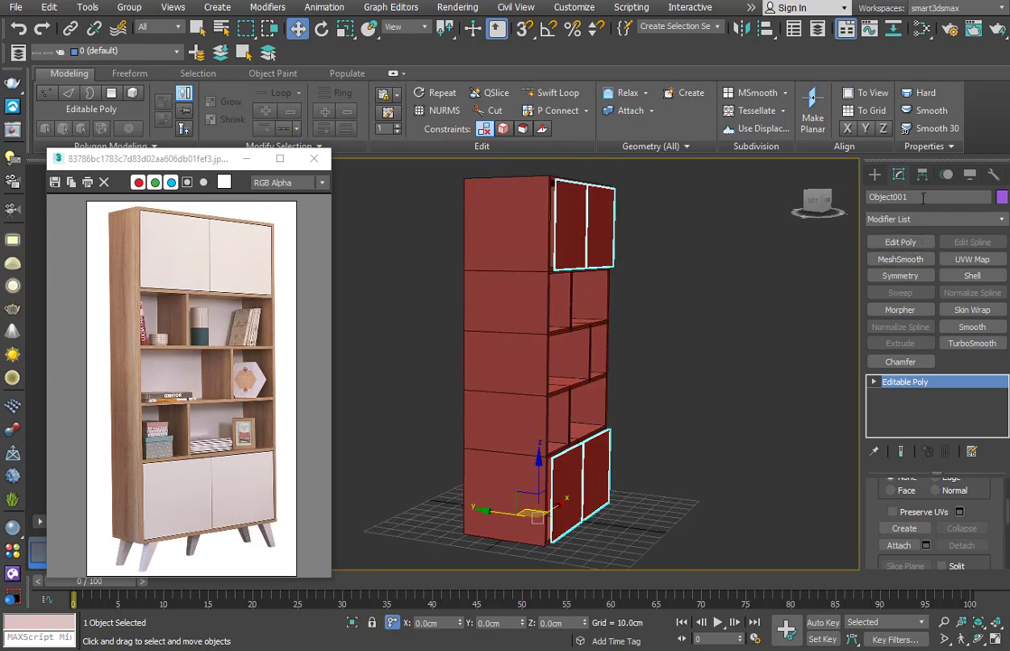
Center the pivot of the door panels object on its geometry
{"action": "left_click", "coordinate": [923, 174]}
{"action": "left_click", "coordinate": [923, 277]}
{"action": "left_click", "coordinate": [947, 357]}
{"action": "left_click", "coordinate": [935, 279]}
{"action": "scroll", "coordinate": [668, 344], "scroll_direction": "up", "scroll_amount": 3}
{"action": "middle_click_drag", "start_coordinate": [668, 344], "coordinate": [634, 305], "text": "alt"}
Thicken the door panels with a Shell modifier using an outer amount of 1 cm
{"action": "left_click", "coordinate": [899, 176]}
{"action": "left_click", "coordinate": [976, 277]}
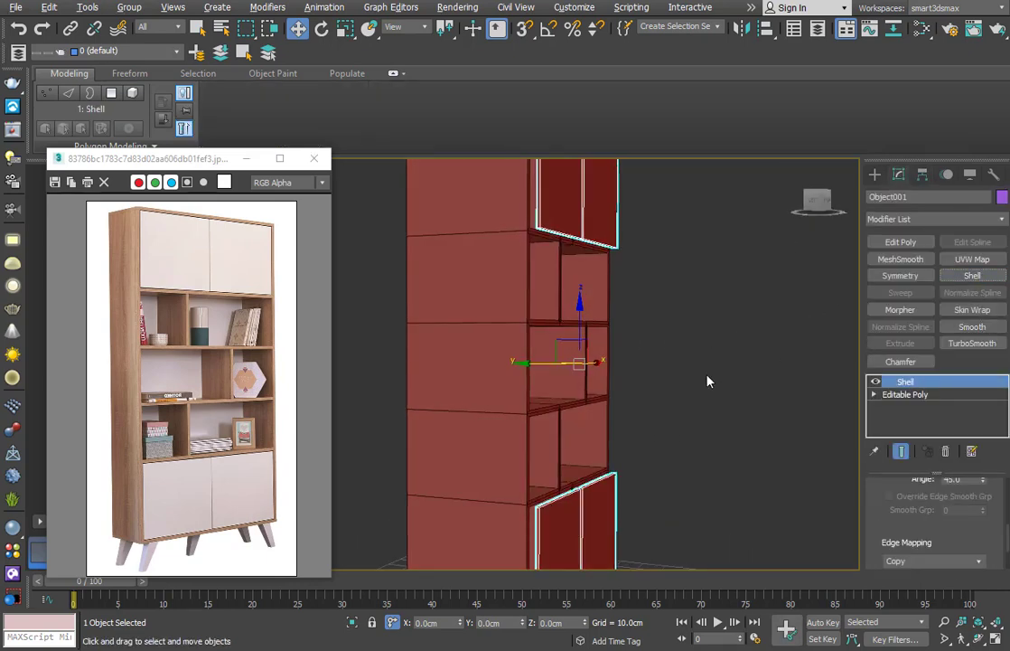
{"action": "middle_click_drag", "start_coordinate": [708, 381], "coordinate": [750, 263]}
{"action": "left_click_drag", "start_coordinate": [1008, 528], "coordinate": [1008, 485]}
{"action": "scroll", "coordinate": [591, 404], "scroll_direction": "up", "scroll_amount": 3}
{"action": "middle_click_drag", "start_coordinate": [591, 404], "coordinate": [652, 384], "text": "alt"}
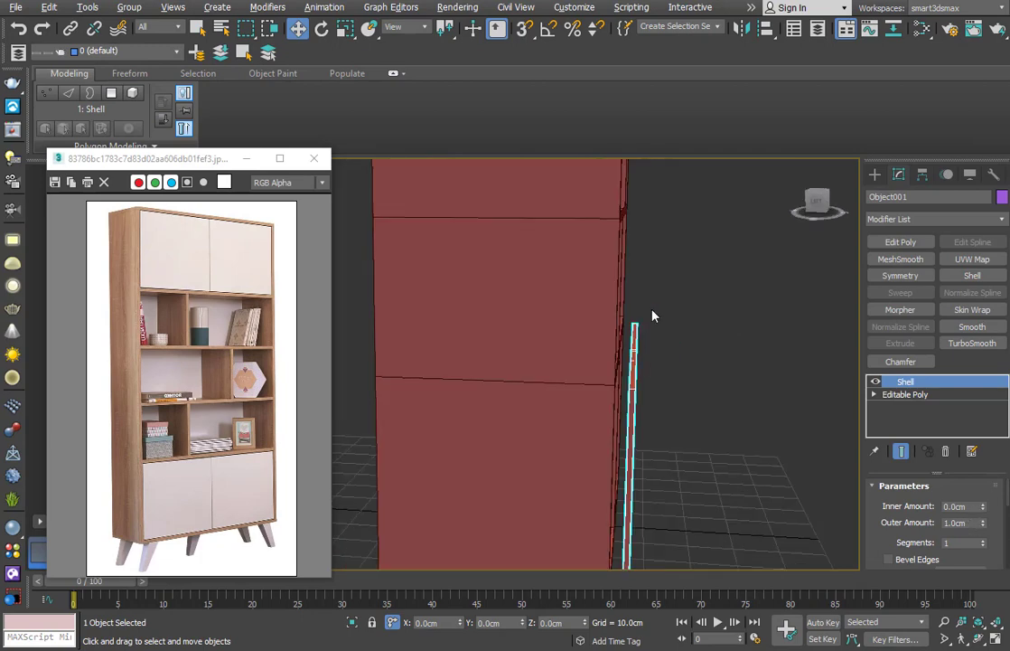
Align the door panels to the cabinet in Y position only, minimum to minimum, and deselect them
{"action": "middle_click_drag", "start_coordinate": [652, 315], "coordinate": [623, 438]}
{"action": "key", "text": "alt+a"}
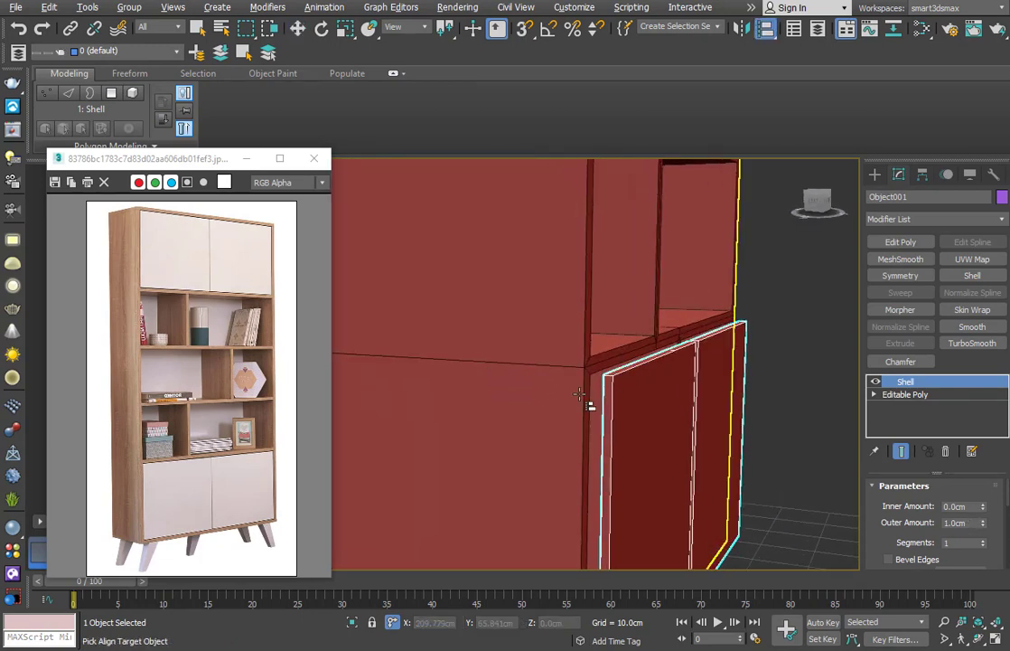
{"action": "left_click", "coordinate": [592, 406]}
{"action": "left_click", "coordinate": [477, 229]}
{"action": "left_click", "coordinate": [447, 263]}
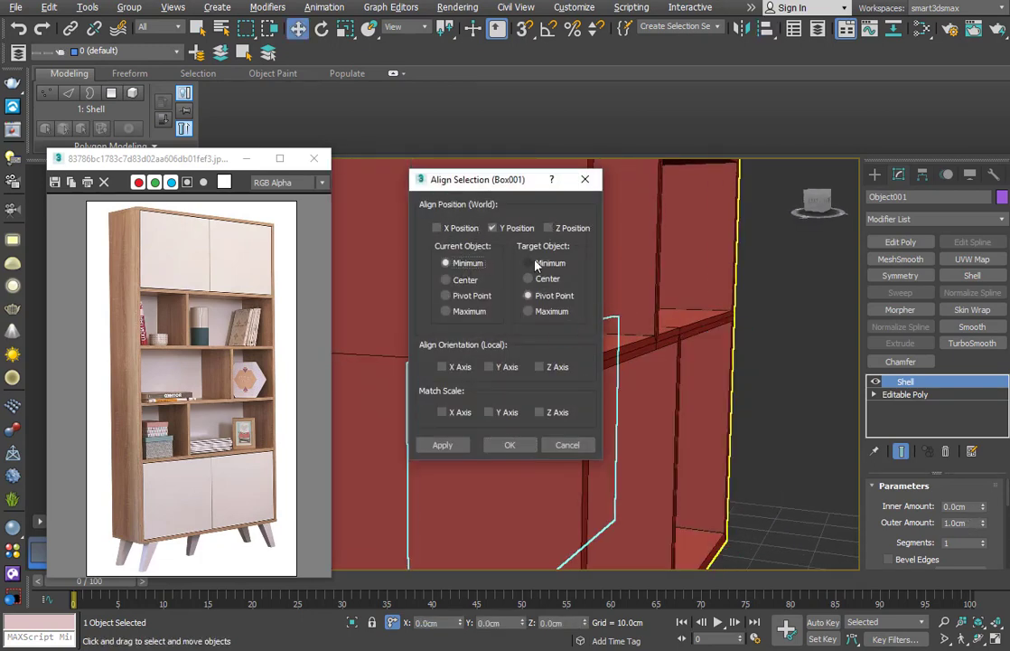
{"action": "left_click", "coordinate": [530, 263]}
{"action": "left_click_drag", "start_coordinate": [503, 189], "coordinate": [428, 210]}
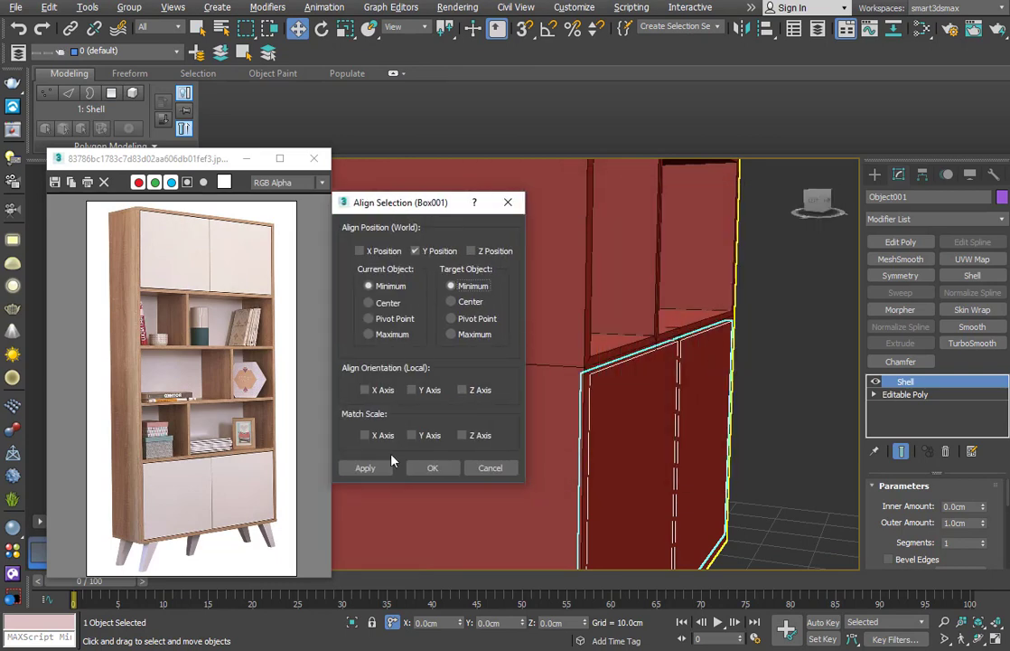
{"action": "left_click", "coordinate": [434, 467]}
{"action": "left_click", "coordinate": [809, 324]}
Add a Chamfer modifier to the cabinet and set its smoothing output to Smooth Chamfers Only
{"action": "scroll", "coordinate": [809, 331], "scroll_direction": "down", "scroll_amount": 4}
{"action": "middle_click_drag", "start_coordinate": [809, 330], "coordinate": [703, 433], "text": "alt"}
{"action": "scroll", "coordinate": [723, 333], "scroll_direction": "down", "scroll_amount": 4}
{"action": "middle_click_drag", "start_coordinate": [709, 352], "coordinate": [787, 314], "text": "alt"}
{"action": "scroll", "coordinate": [755, 383], "scroll_direction": "up", "scroll_amount": 3}
{"action": "scroll", "coordinate": [728, 321], "scroll_direction": "up", "scroll_amount": 6}
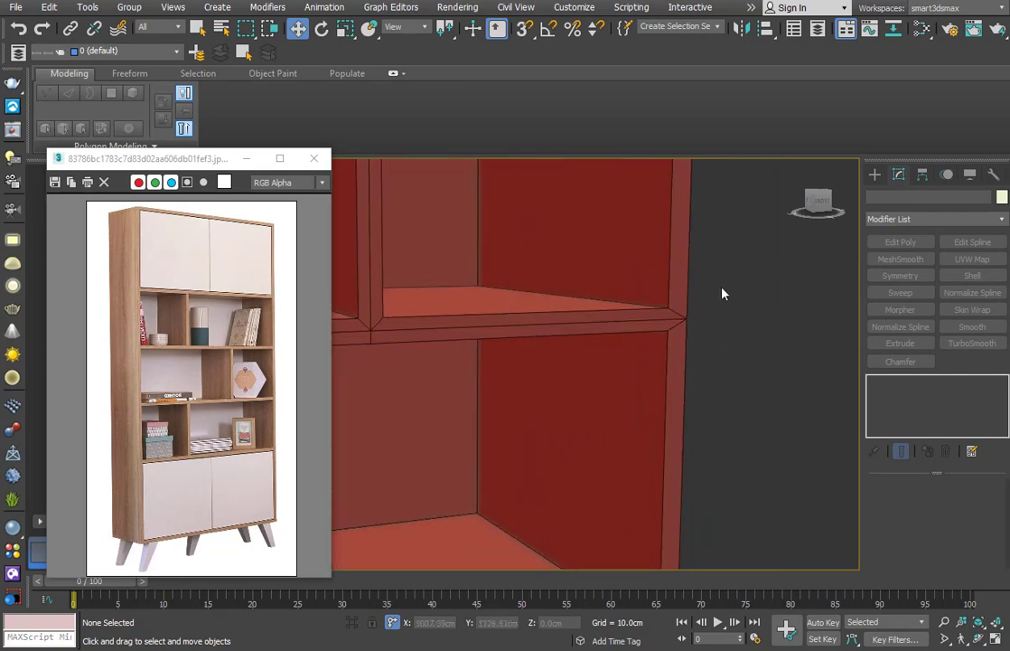
{"action": "left_click", "coordinate": [674, 294]}
{"action": "left_click", "coordinate": [900, 361]}
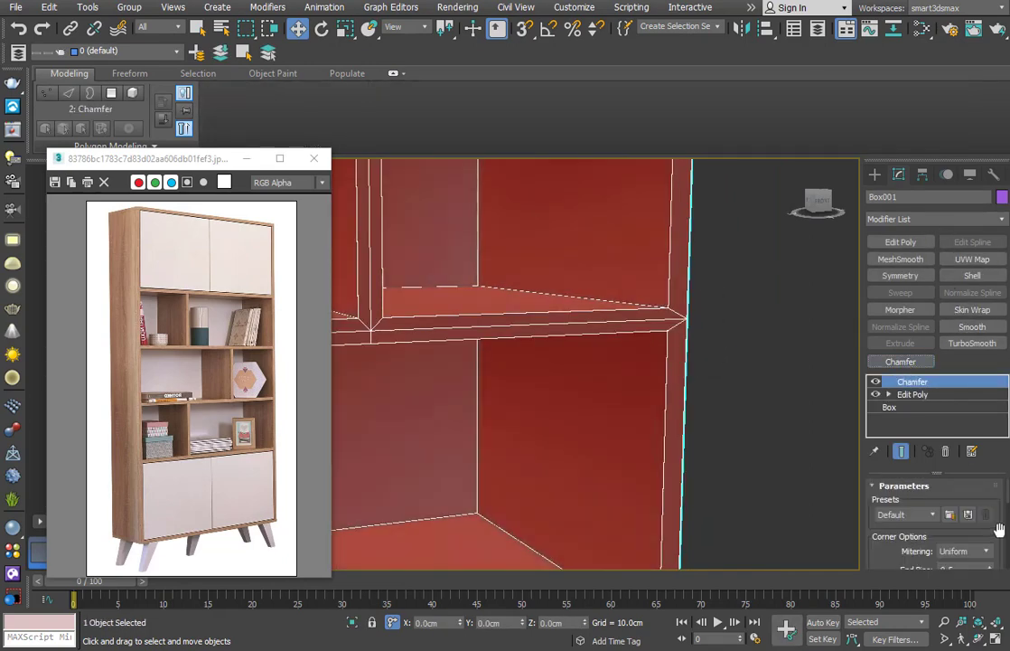
{"action": "scroll", "coordinate": [999, 530], "scroll_direction": "down", "scroll_amount": 5}
{"action": "scroll", "coordinate": [994, 542], "scroll_direction": "up", "scroll_amount": 2}
{"action": "left_click", "coordinate": [972, 553]}
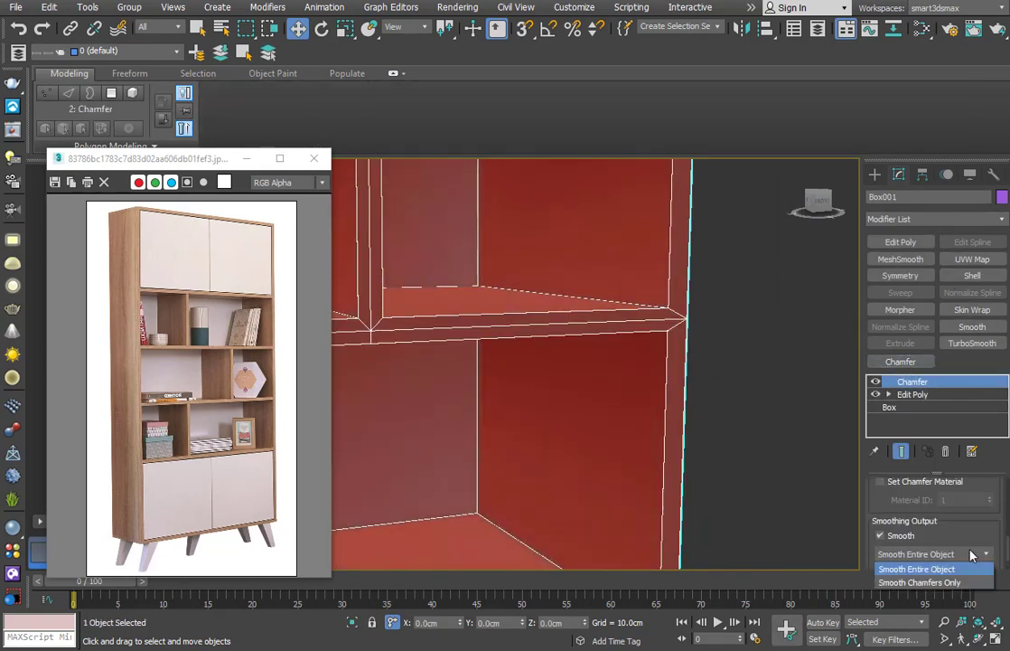
{"action": "left_click", "coordinate": [935, 583]}
Set the chamfer amount to 0.5 cm with Radial mitering and apply the same Chamfer modifier to the door panels
{"action": "scroll", "coordinate": [1001, 524], "scroll_direction": "up", "scroll_amount": 5}
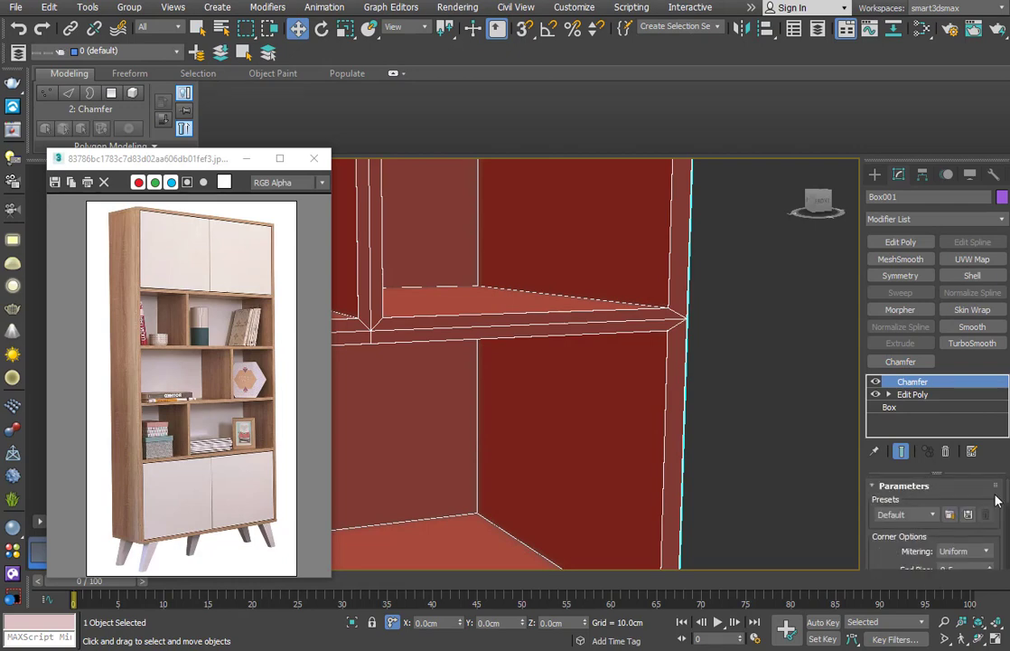
{"action": "left_click", "coordinate": [951, 606]}
{"action": "left_click_drag", "start_coordinate": [871, 552], "coordinate": [901, 494]}
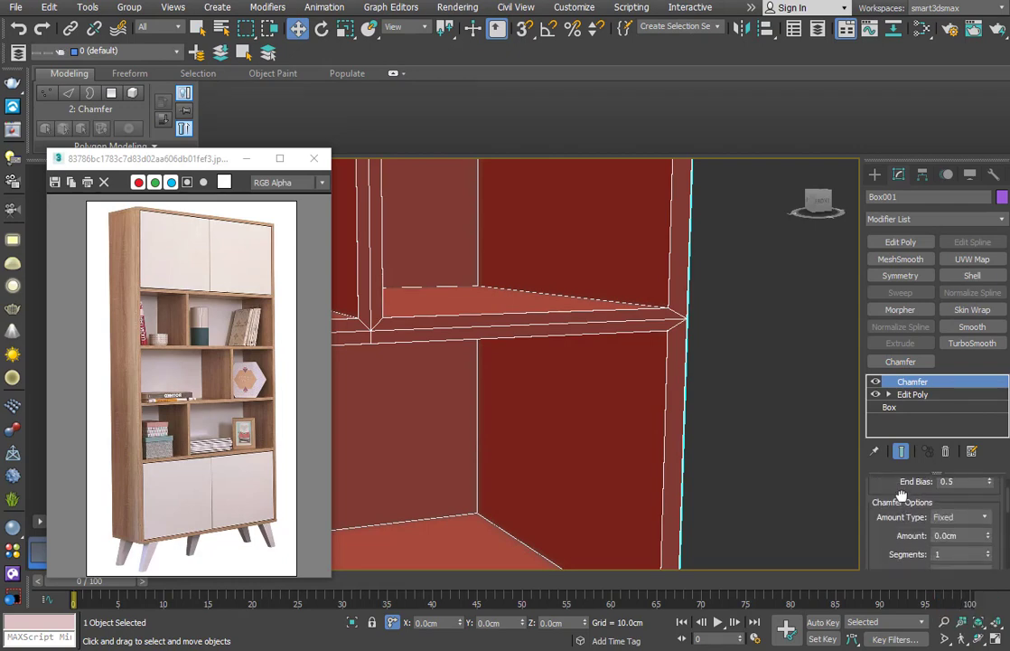
{"action": "type", "text": "0.5"}
{"action": "key", "text": "Return"}
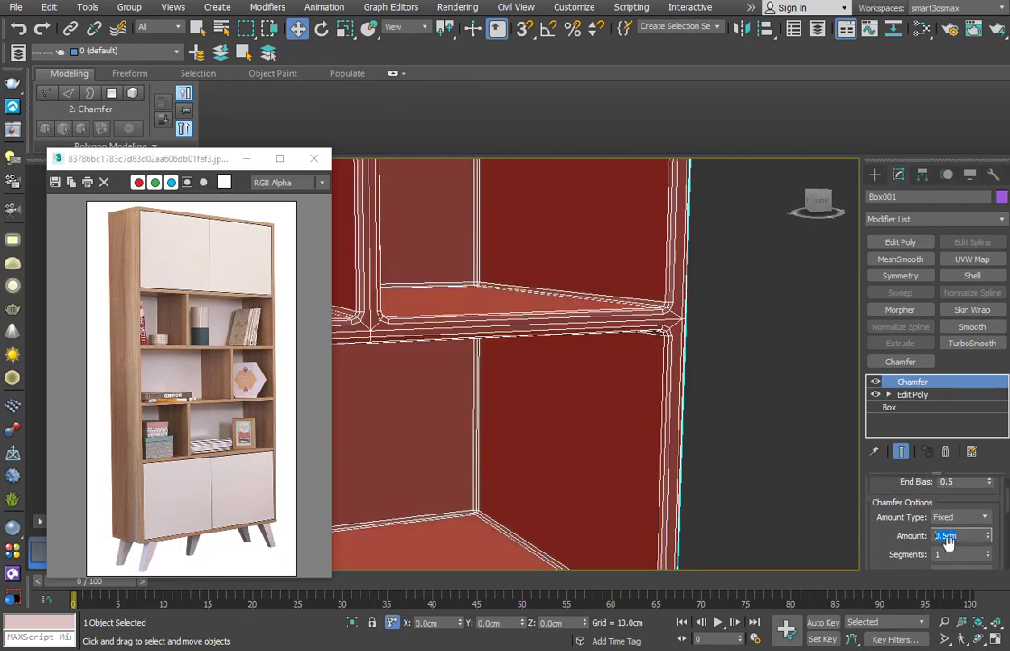
{"action": "left_click", "coordinate": [989, 552]}
{"action": "scroll", "coordinate": [753, 400], "scroll_direction": "up", "scroll_amount": 2}
{"action": "scroll", "coordinate": [647, 343], "scroll_direction": "down", "scroll_amount": 6}
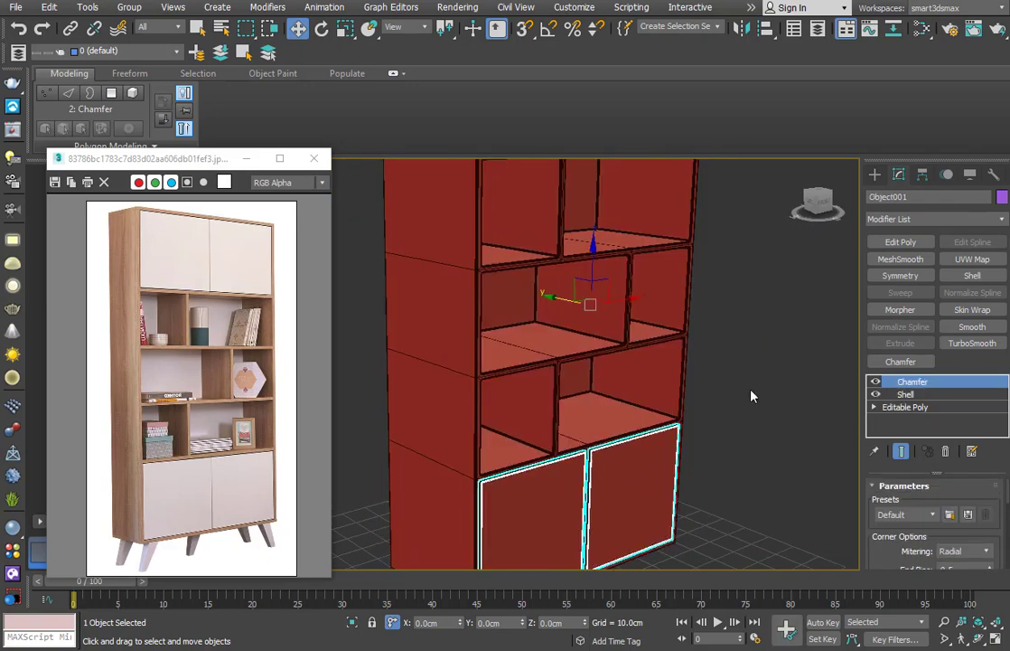
{"action": "left_click", "coordinate": [756, 388]}
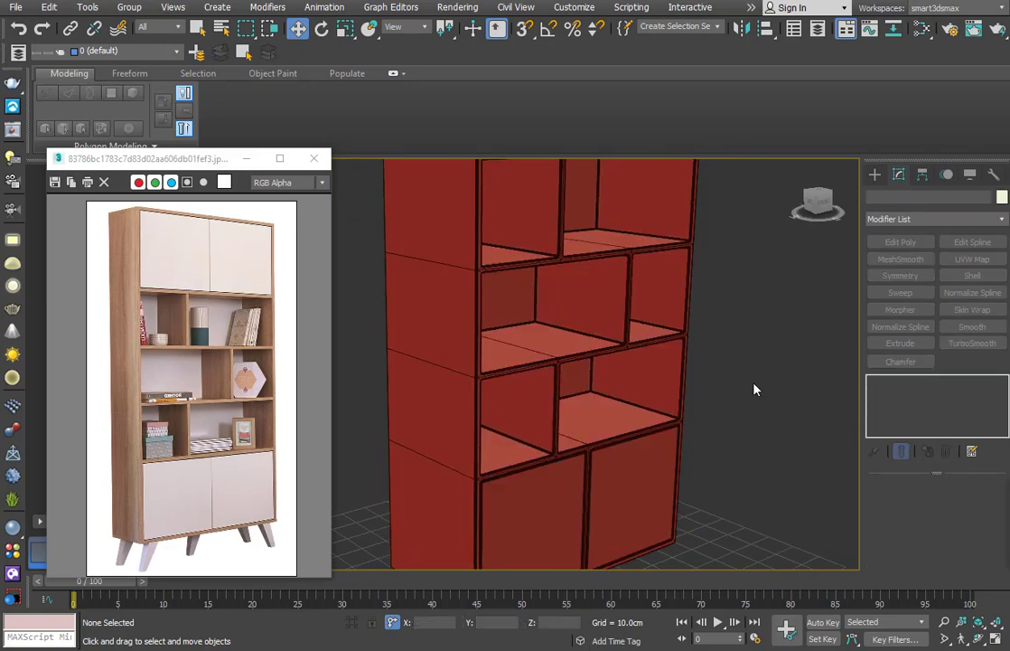
Examine the chamfered shelf and door edges from several angles without edged faces
{"action": "scroll", "coordinate": [756, 388], "scroll_direction": "down", "scroll_amount": 3}
{"action": "middle_click_drag", "start_coordinate": [732, 388], "coordinate": [633, 411], "text": "alt"}
{"action": "scroll", "coordinate": [564, 396], "scroll_direction": "up", "scroll_amount": 3}
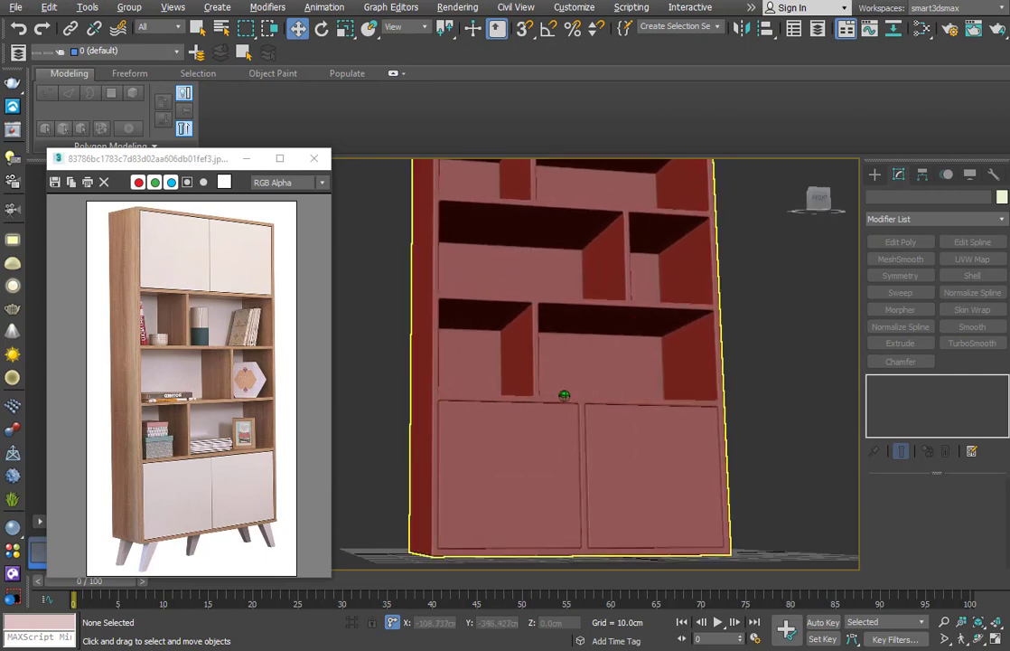
{"action": "scroll", "coordinate": [564, 397], "scroll_direction": "down", "scroll_amount": 4}
{"action": "middle_click_drag", "start_coordinate": [623, 362], "coordinate": [664, 389], "text": "alt"}
{"action": "middle_click_drag", "start_coordinate": [665, 388], "coordinate": [774, 333]}
{"action": "scroll", "coordinate": [670, 290], "scroll_direction": "up", "scroll_amount": 5}
{"action": "scroll", "coordinate": [670, 290], "scroll_direction": "down", "scroll_amount": 5}
{"action": "scroll", "coordinate": [542, 277], "scroll_direction": "down", "scroll_amount": 4}
{"action": "middle_click_drag", "start_coordinate": [758, 370], "coordinate": [769, 299]}
{"action": "scroll", "coordinate": [655, 457], "scroll_direction": "up", "scroll_amount": 3}
{"action": "middle_click_drag", "start_coordinate": [727, 424], "coordinate": [741, 430], "text": "alt"}
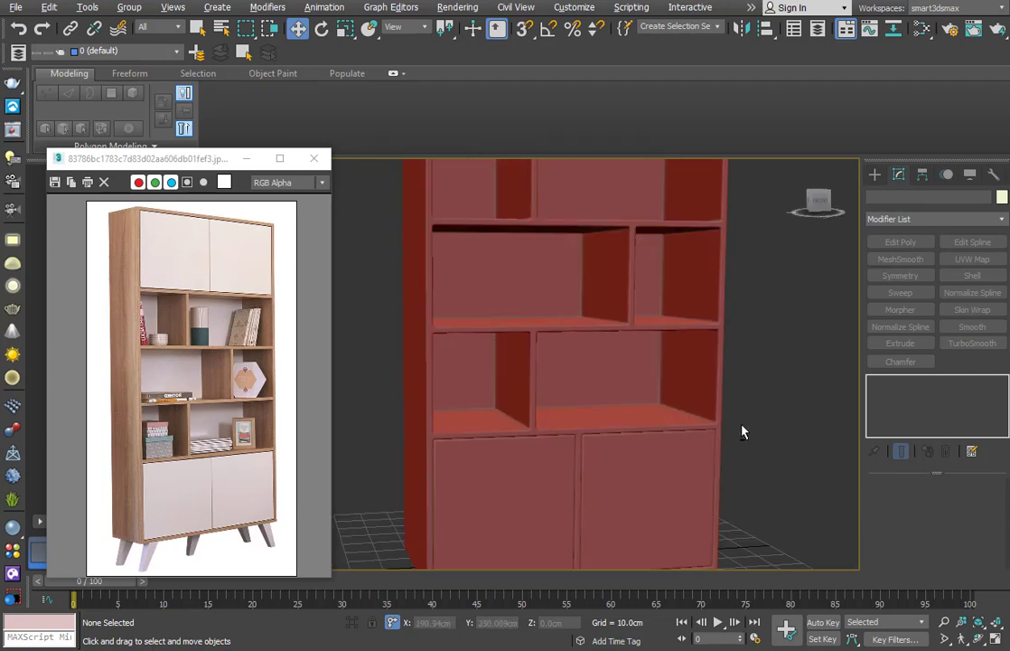
{"action": "scroll", "coordinate": [541, 413], "scroll_direction": "up", "scroll_amount": 8}
{"action": "scroll", "coordinate": [541, 413], "scroll_direction": "down", "scroll_amount": 7}
{"action": "middle_click_drag", "start_coordinate": [542, 417], "coordinate": [572, 413], "text": "alt"}
{"action": "scroll", "coordinate": [573, 413], "scroll_direction": "up", "scroll_amount": 7}
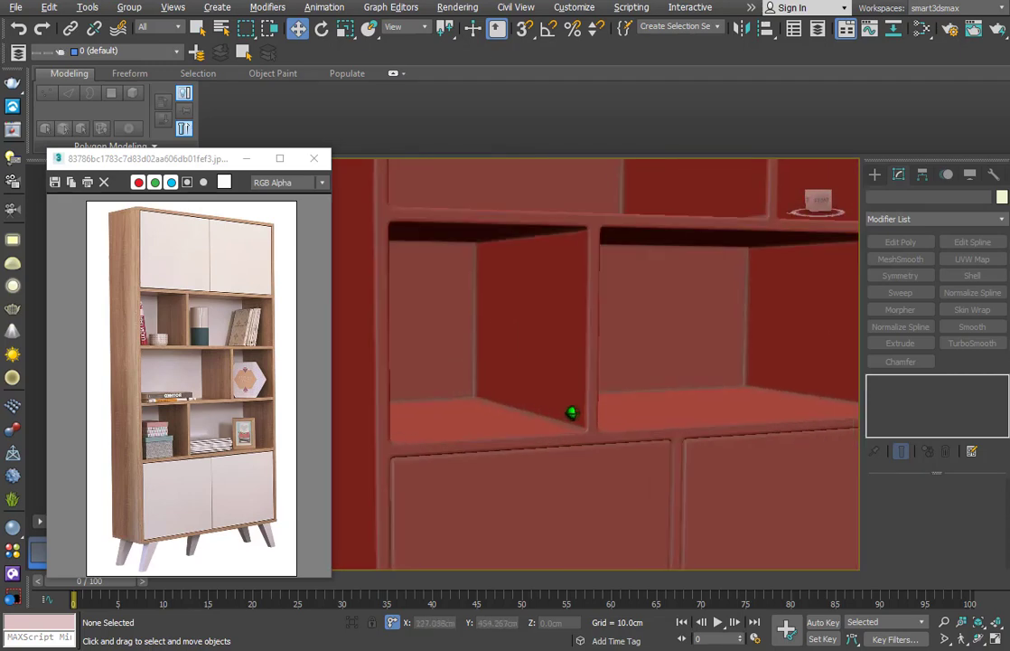
{"action": "key", "text": "F4"}
{"action": "scroll", "coordinate": [686, 480], "scroll_direction": "down", "scroll_amount": 8}
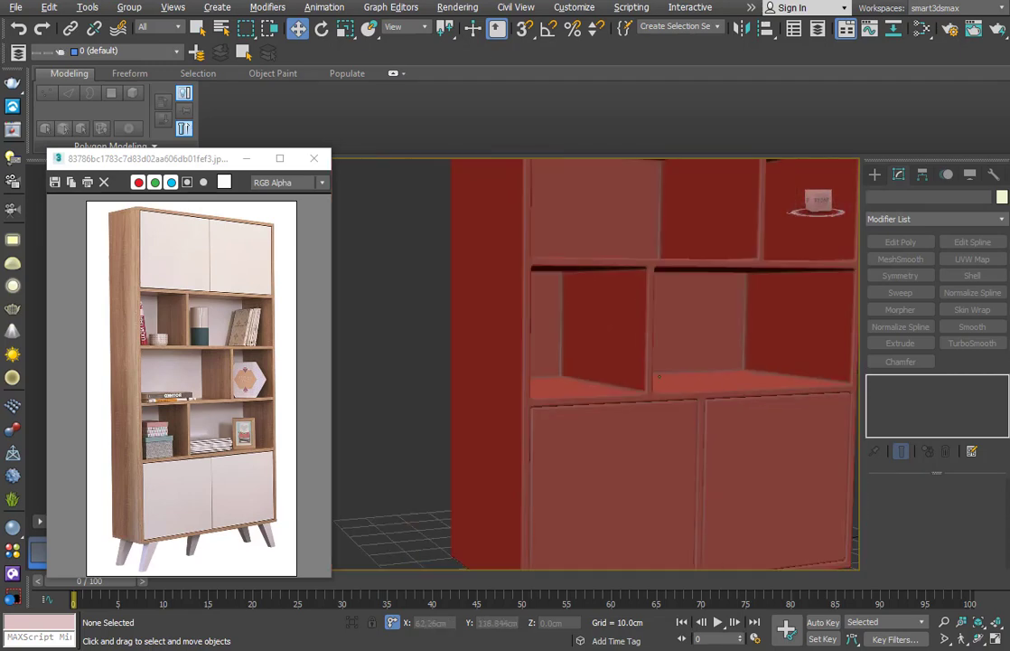
Select the cabinet and door panels and raise both 15 cm along Z to leave room for legs
{"action": "middle_click_drag", "start_coordinate": [730, 514], "coordinate": [707, 524]}
{"action": "key", "text": "ctrl+a"}
{"action": "middle_click_drag", "start_coordinate": [674, 378], "coordinate": [663, 413]}
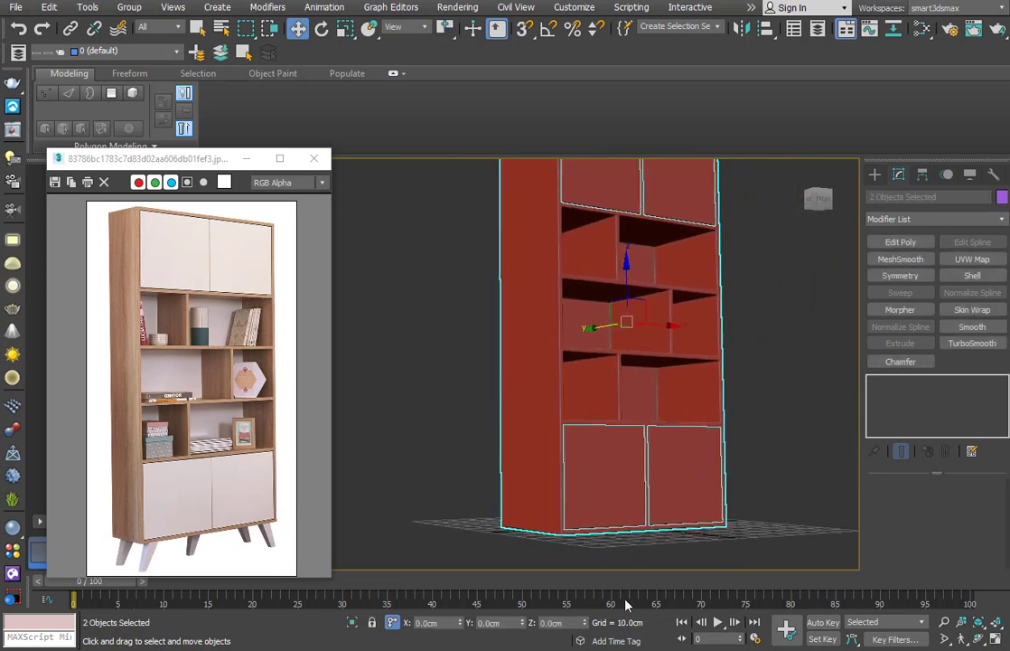
{"action": "type", "text": "10"}
{"action": "key", "text": "Return"}
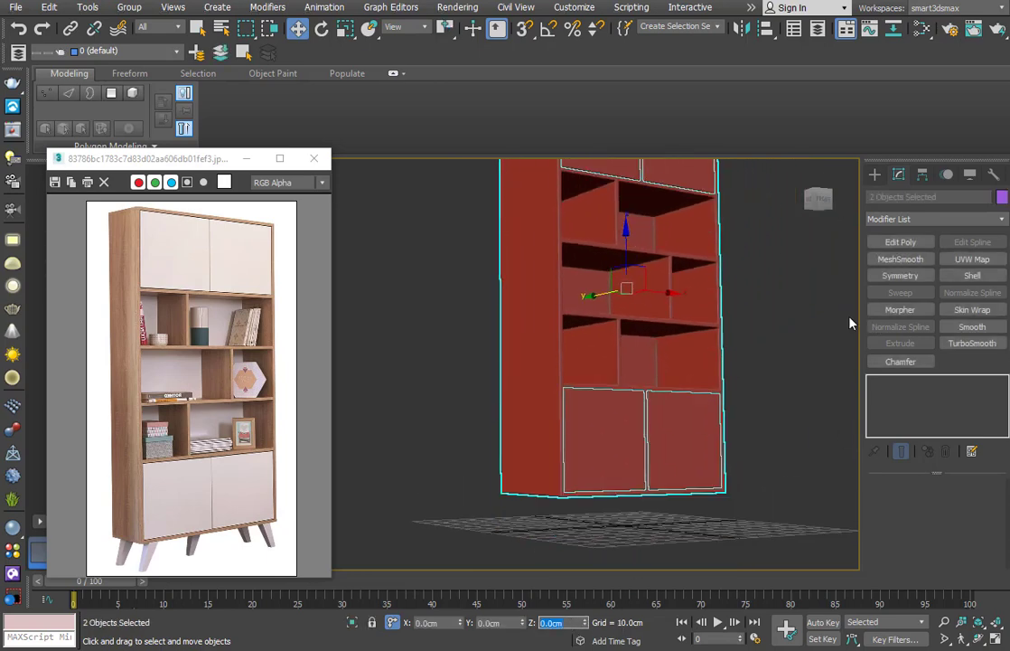
Create a small box with AutoGrid on the cabinet's underside near the front-left corner, about 5.1 by 8.2 cm and 3.6 cm high
{"action": "left_click", "coordinate": [875, 173]}
{"action": "left_click", "coordinate": [904, 263]}
{"action": "middle_click_drag", "start_coordinate": [624, 483], "coordinate": [592, 361], "text": "alt"}
{"action": "scroll", "coordinate": [592, 361], "scroll_direction": "up", "scroll_amount": 3}
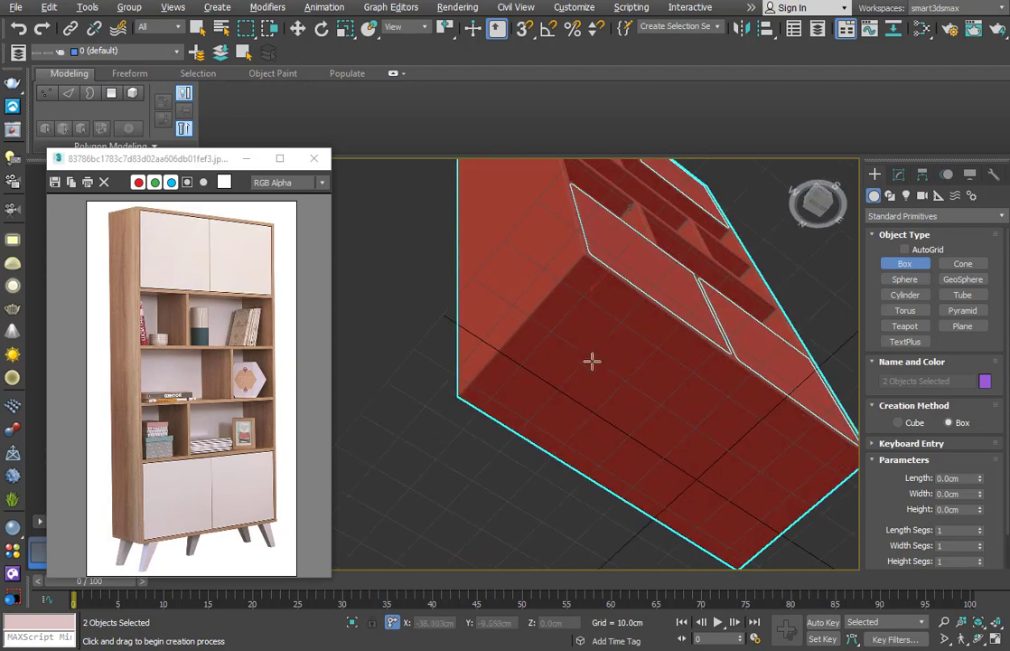
{"action": "left_click_drag", "start_coordinate": [585, 311], "coordinate": [589, 328]}
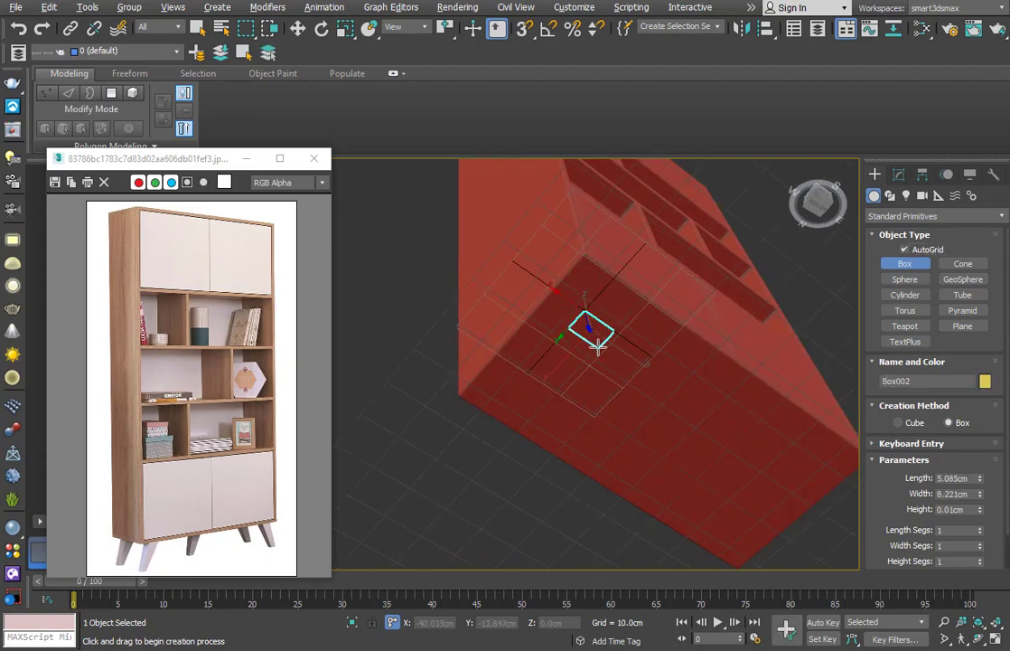
{"action": "left_click", "coordinate": [598, 359]}
{"action": "right_click", "coordinate": [598, 364]}
In the top view, set the small box's length and width to 4 cm and its height to 1 cm
{"action": "middle_click_drag", "start_coordinate": [598, 364], "coordinate": [611, 257], "text": "alt"}
{"action": "key", "text": "t"}
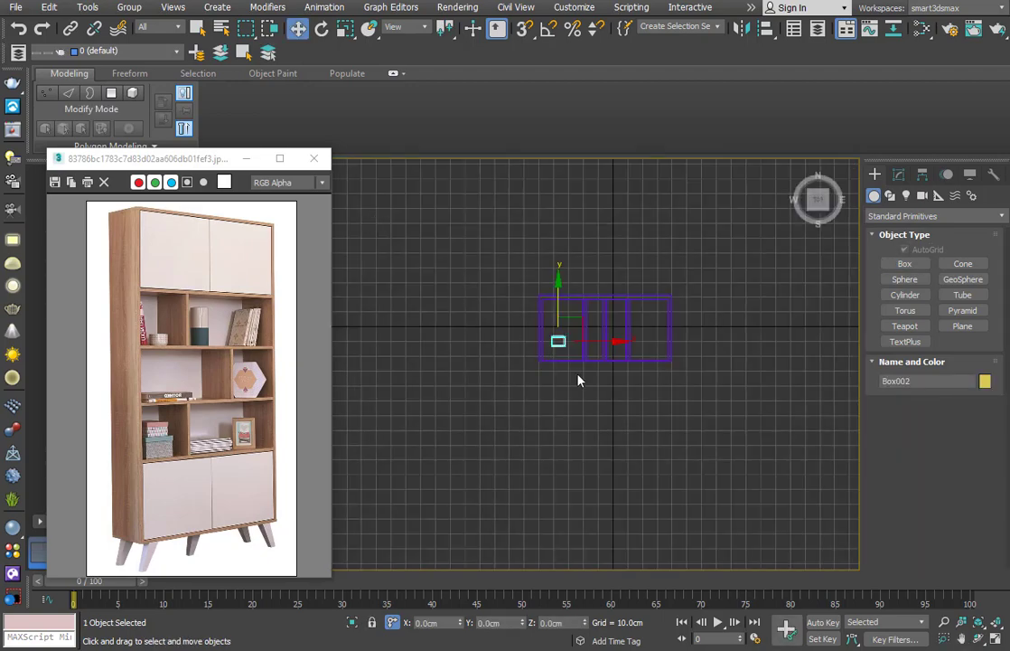
{"action": "scroll", "coordinate": [578, 381], "scroll_direction": "up", "scroll_amount": 5}
{"action": "left_click", "coordinate": [900, 174]}
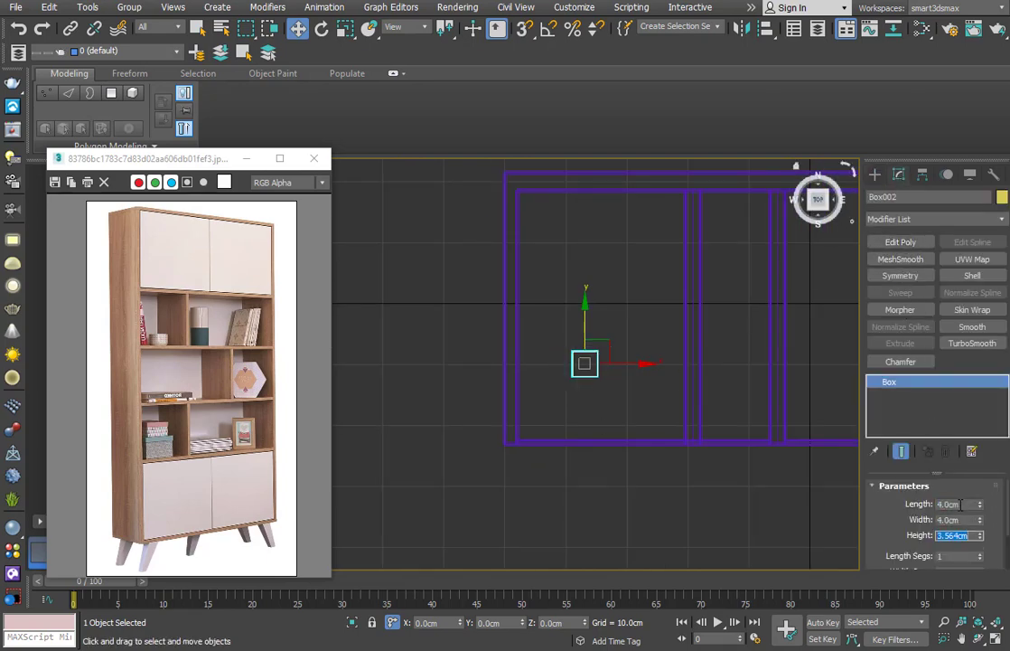
{"action": "scroll", "coordinate": [551, 452], "scroll_direction": "up", "scroll_amount": 3}
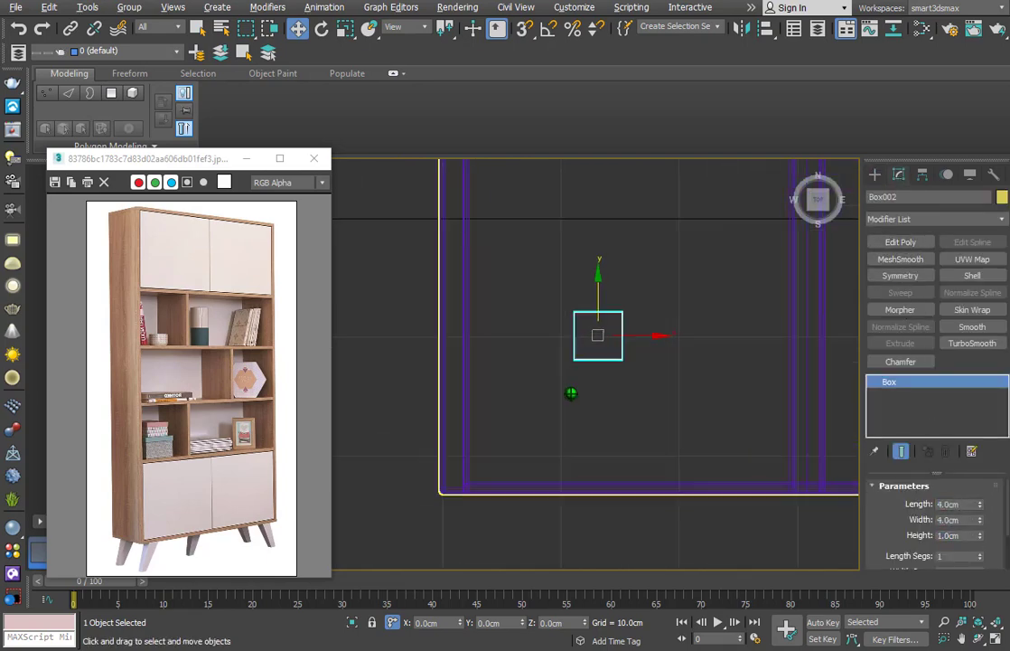
Reposition the small box near the cabinet's front-left corner and switch off the Chamfer modifiers on the cabinet and door panels
{"action": "left_click_drag", "start_coordinate": [586, 325], "coordinate": [571, 349]}
{"action": "scroll", "coordinate": [505, 425], "scroll_direction": "up", "scroll_amount": 5}
{"action": "left_click_drag", "start_coordinate": [520, 398], "coordinate": [502, 486]}
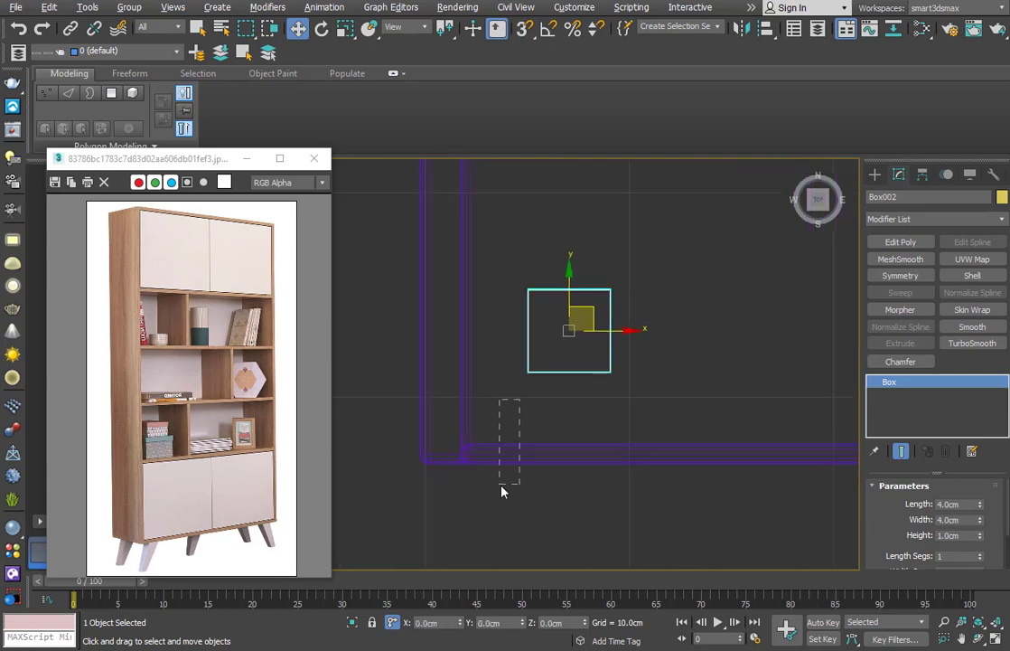
{"action": "left_click_drag", "start_coordinate": [477, 411], "coordinate": [473, 414]}
{"action": "left_click", "coordinate": [625, 455]}
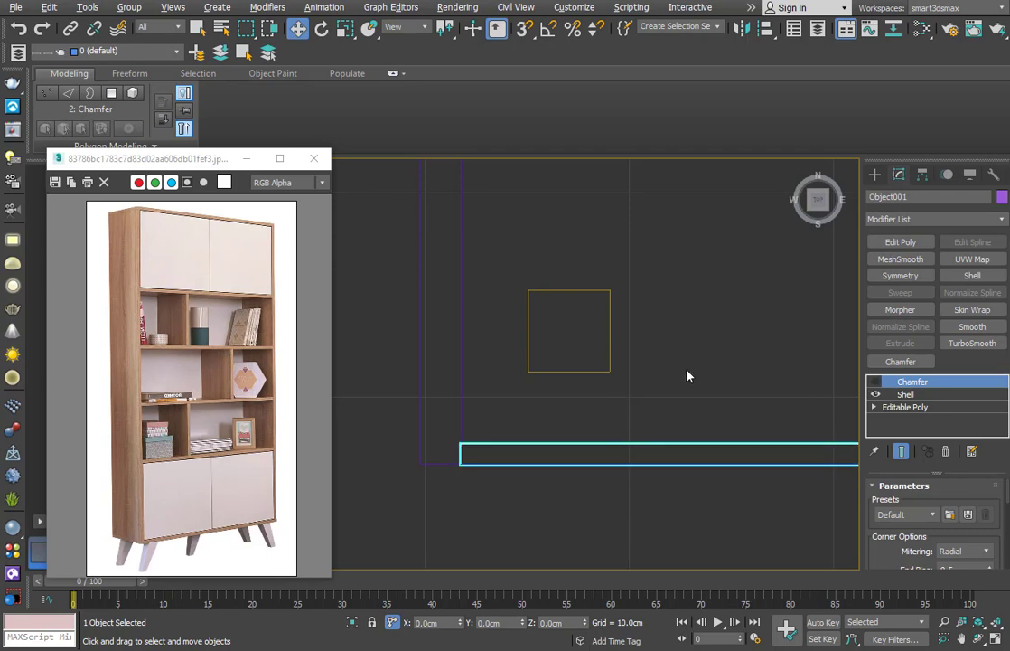
{"action": "left_click_drag", "start_coordinate": [608, 358], "coordinate": [545, 386]}
{"action": "left_click", "coordinate": [541, 335]}
Draw a square rectangle about 5.8 cm wide from the cabinet's front-left corner and snap the small box to its inner corner
{"action": "right_click", "coordinate": [541, 334]}
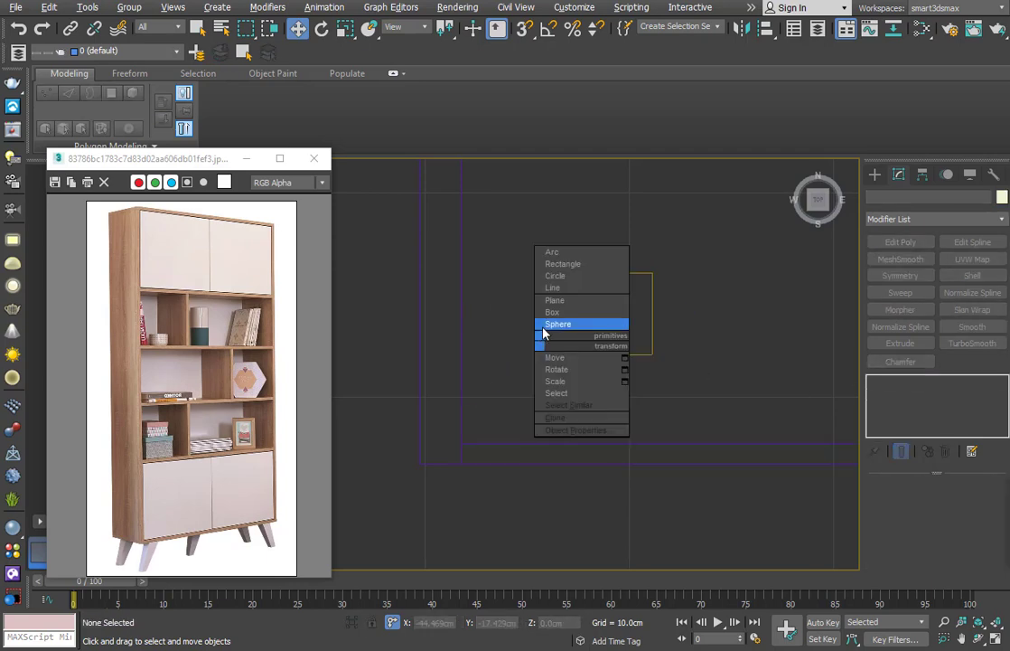
{"action": "left_click", "coordinate": [567, 264]}
{"action": "left_click_drag", "start_coordinate": [419, 464], "coordinate": [542, 336]}
{"action": "right_click", "coordinate": [661, 273]}
{"action": "left_click", "coordinate": [570, 354]}
{"action": "scroll", "coordinate": [578, 337], "scroll_direction": "down", "scroll_amount": 5}
{"action": "middle_click_drag", "start_coordinate": [574, 390], "coordinate": [525, 467]}
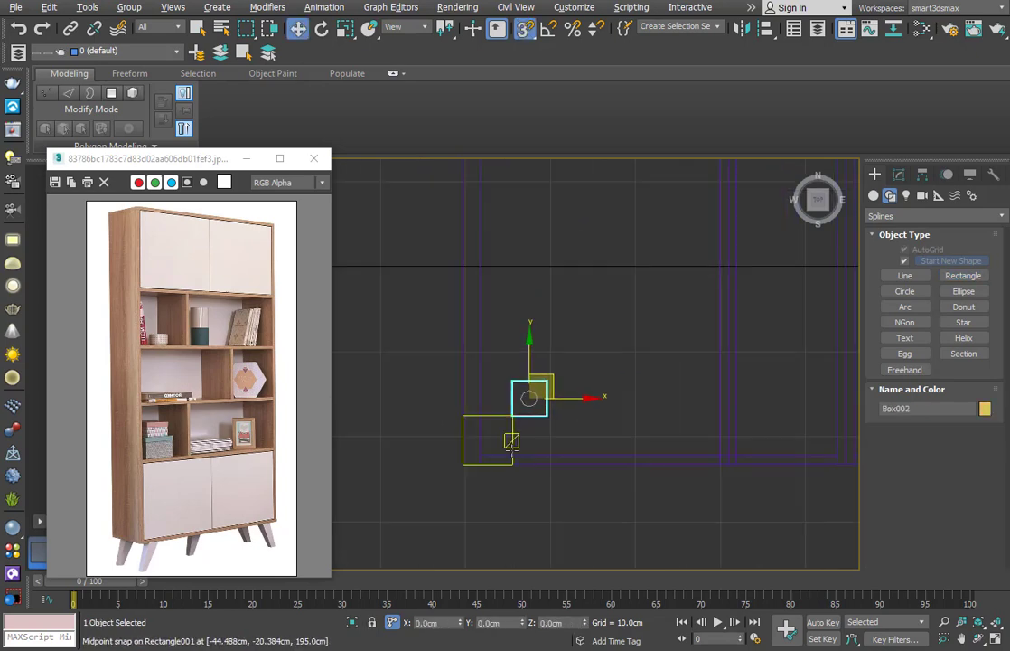
{"action": "scroll", "coordinate": [500, 447], "scroll_direction": "up", "scroll_amount": 5}
{"action": "key", "text": "s"}
Set the rectangle's length and width to 4 cm and snap it into the cabinet's front-left corner
{"action": "left_click", "coordinate": [512, 376]}
{"action": "left_click", "coordinate": [899, 176]}
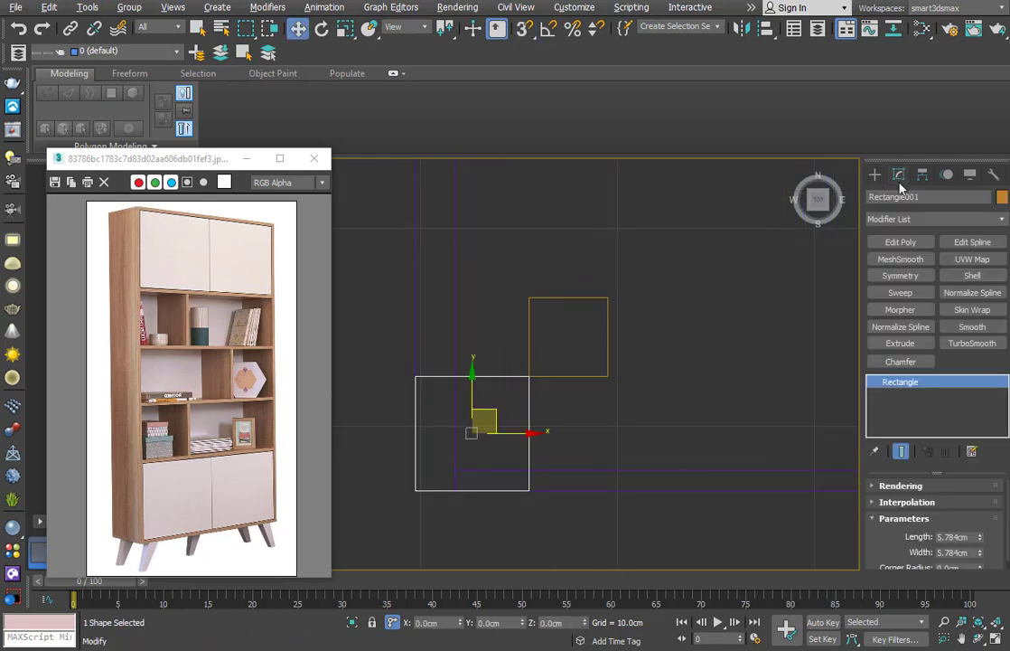
{"action": "middle_click_drag", "start_coordinate": [448, 398], "coordinate": [562, 288]}
{"action": "scroll", "coordinate": [562, 287], "scroll_direction": "up", "scroll_amount": 2}
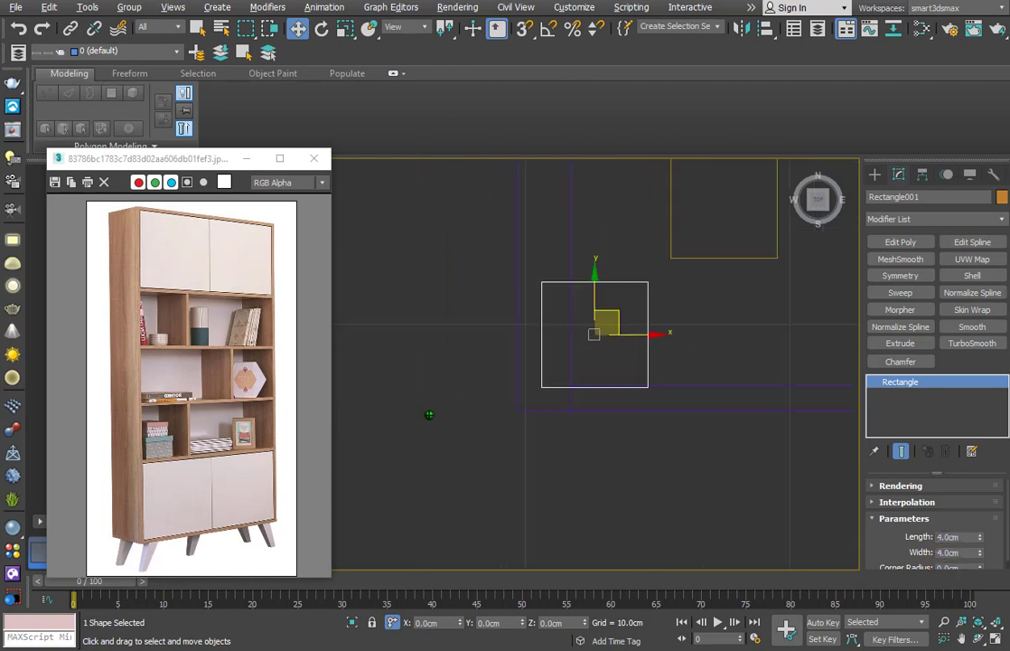
{"action": "key", "text": "s"}
{"action": "left_click_drag", "start_coordinate": [536, 424], "coordinate": [503, 453]}
Snap the small box's outer corner to the inner corner of the 4 cm rectangle
{"action": "middle_click_drag", "start_coordinate": [749, 228], "coordinate": [702, 273]}
{"action": "left_click", "coordinate": [663, 290]}
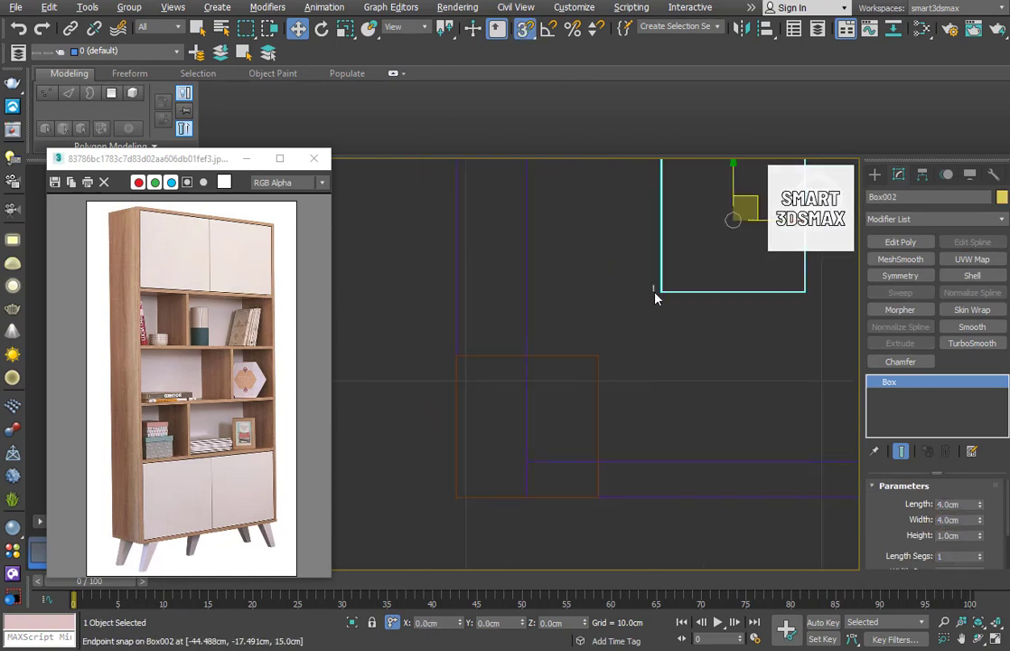
{"action": "left_click", "coordinate": [655, 296]}
{"action": "left_click_drag", "start_coordinate": [662, 291], "coordinate": [585, 371]}
Clone the small box and the spacer rectangle together along Y toward the back of the cabinet
{"action": "scroll", "coordinate": [623, 339], "scroll_direction": "down", "scroll_amount": 1}
{"action": "scroll", "coordinate": [630, 344], "scroll_direction": "down", "scroll_amount": 5}
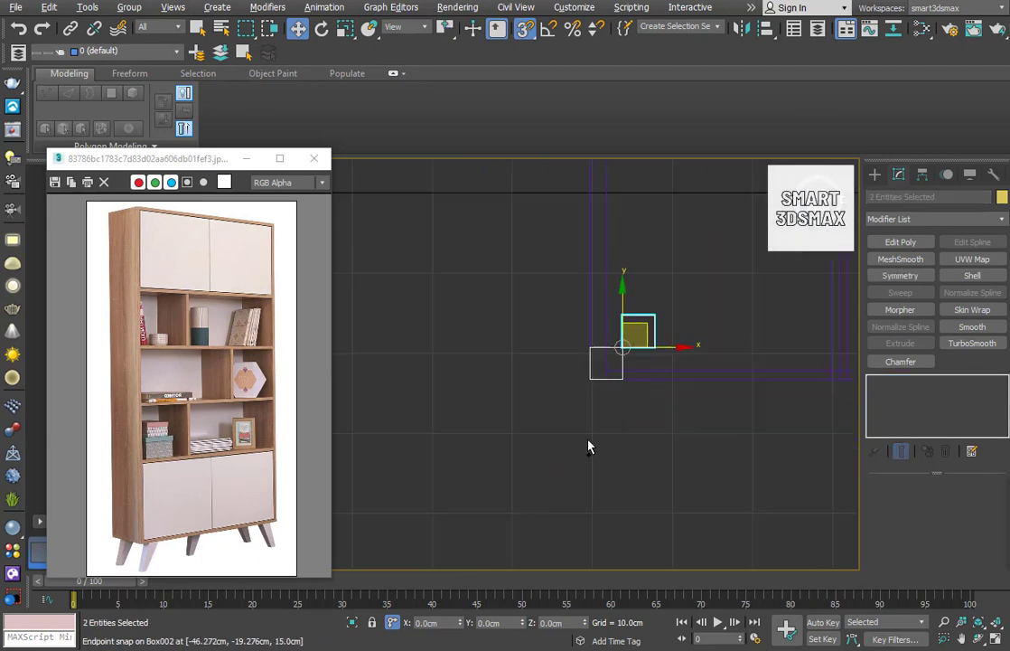
{"action": "middle_click_drag", "start_coordinate": [643, 337], "coordinate": [592, 415]}
{"action": "key", "text": "s"}
{"action": "left_click_drag", "start_coordinate": [592, 414], "coordinate": [610, 215], "text": "shift"}
{"action": "left_click", "coordinate": [514, 394]}
{"action": "middle_click_drag", "start_coordinate": [607, 292], "coordinate": [588, 360]}
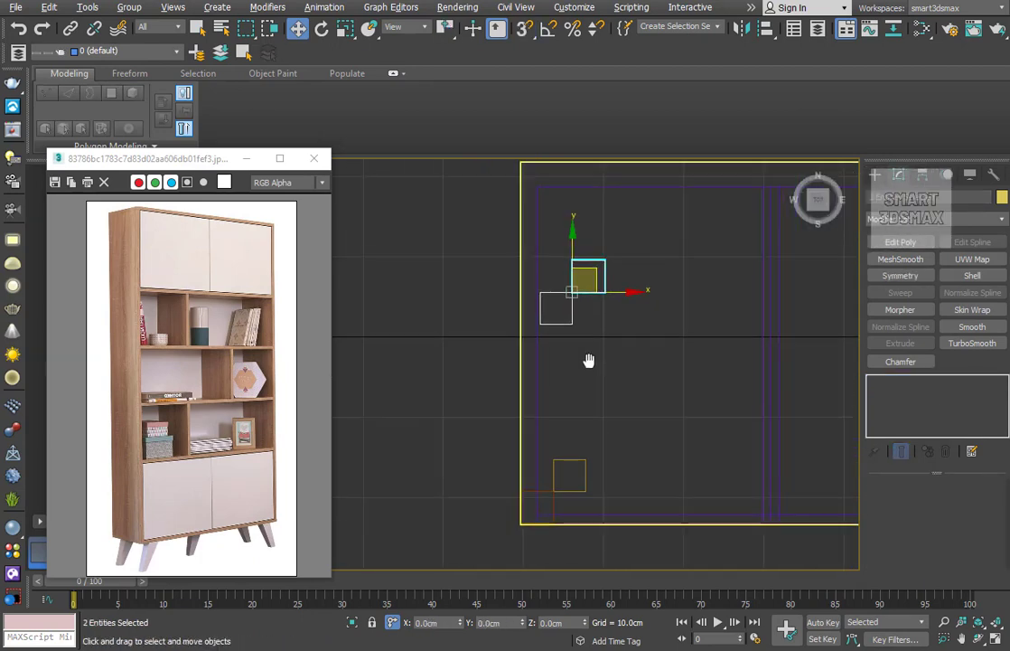
Snap the cloned rectangle to the cloned box's outer back corner and snap both together into the cabinet's back-left corner
{"action": "scroll", "coordinate": [575, 295], "scroll_direction": "up", "scroll_amount": 5}
{"action": "middle_click_drag", "start_coordinate": [575, 294], "coordinate": [614, 412]}
{"action": "left_click", "coordinate": [608, 441]}
{"action": "left_click_drag", "start_coordinate": [610, 507], "coordinate": [619, 300]}
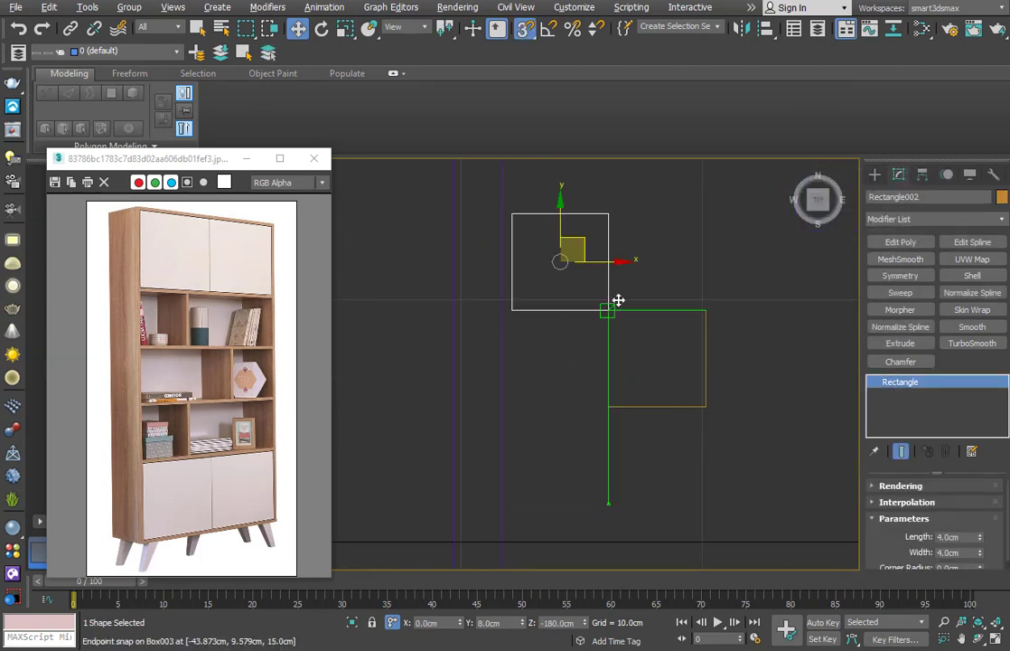
{"action": "middle_click_drag", "start_coordinate": [551, 264], "coordinate": [573, 442]}
{"action": "left_click", "coordinate": [687, 486], "text": "ctrl"}
{"action": "left_click_drag", "start_coordinate": [538, 388], "coordinate": [485, 198]}
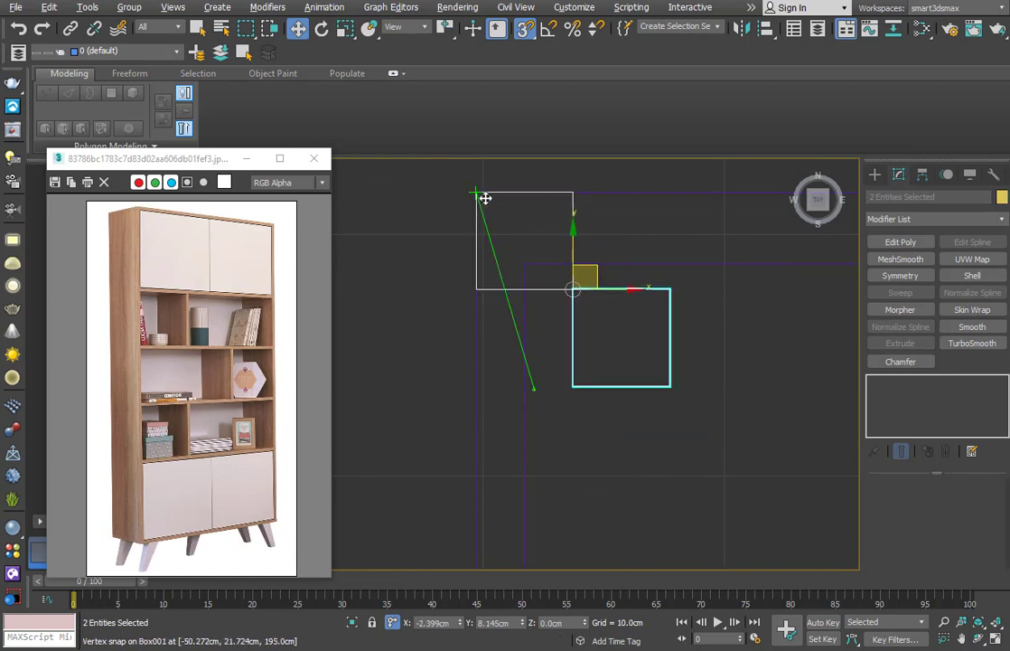
Delete both spacer rectangles, keeping the front and back leg boxes
{"action": "left_click", "coordinate": [592, 291], "text": "alt"}
{"action": "scroll", "coordinate": [594, 293], "scroll_direction": "down", "scroll_amount": 3}
{"action": "middle_click_drag", "start_coordinate": [630, 434], "coordinate": [628, 104]}
{"action": "scroll", "coordinate": [583, 425], "scroll_direction": "up", "scroll_amount": 3}
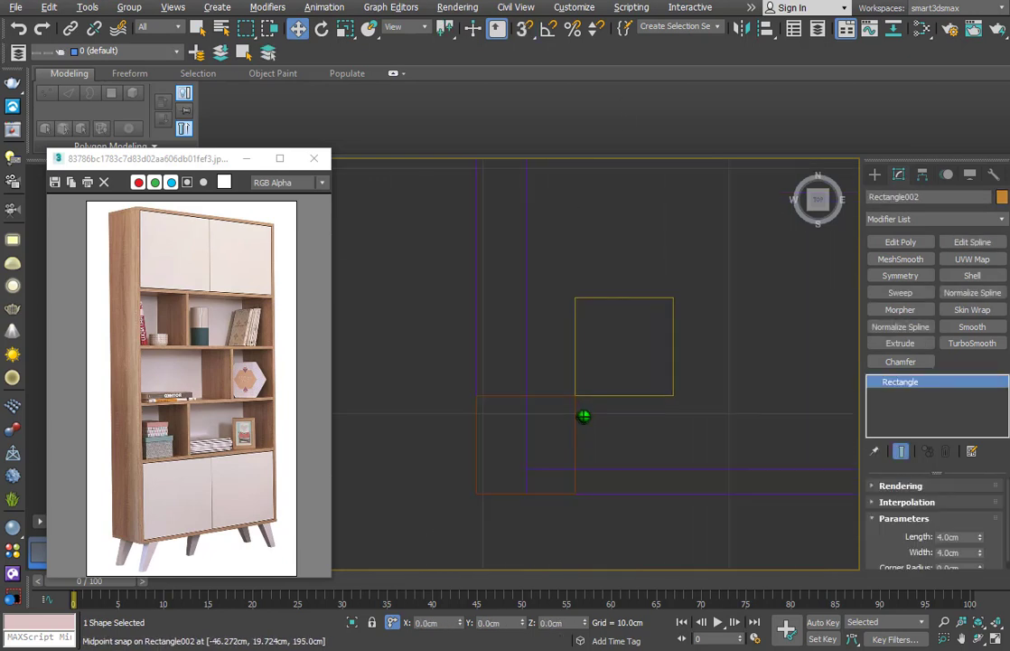
{"action": "left_click", "coordinate": [574, 435], "text": "ctrl"}
{"action": "key", "text": "z"}
{"action": "key", "text": "Delete"}
{"action": "left_click", "coordinate": [568, 439]}
{"action": "scroll", "coordinate": [514, 400], "scroll_direction": "down", "scroll_amount": 2}
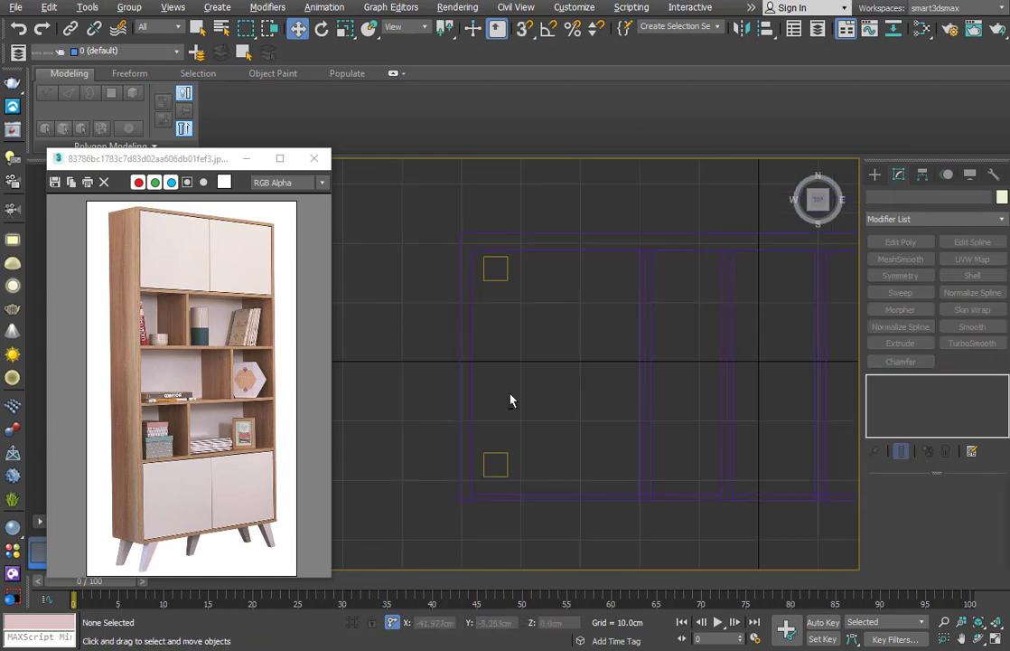
In the perspective view, add an Edit Poly modifier to the front leg box and attach the back box to it
{"action": "key", "text": "p"}
{"action": "middle_click_drag", "start_coordinate": [621, 407], "coordinate": [628, 446], "text": "alt"}
{"action": "middle_click_drag", "start_coordinate": [599, 359], "coordinate": [593, 378]}
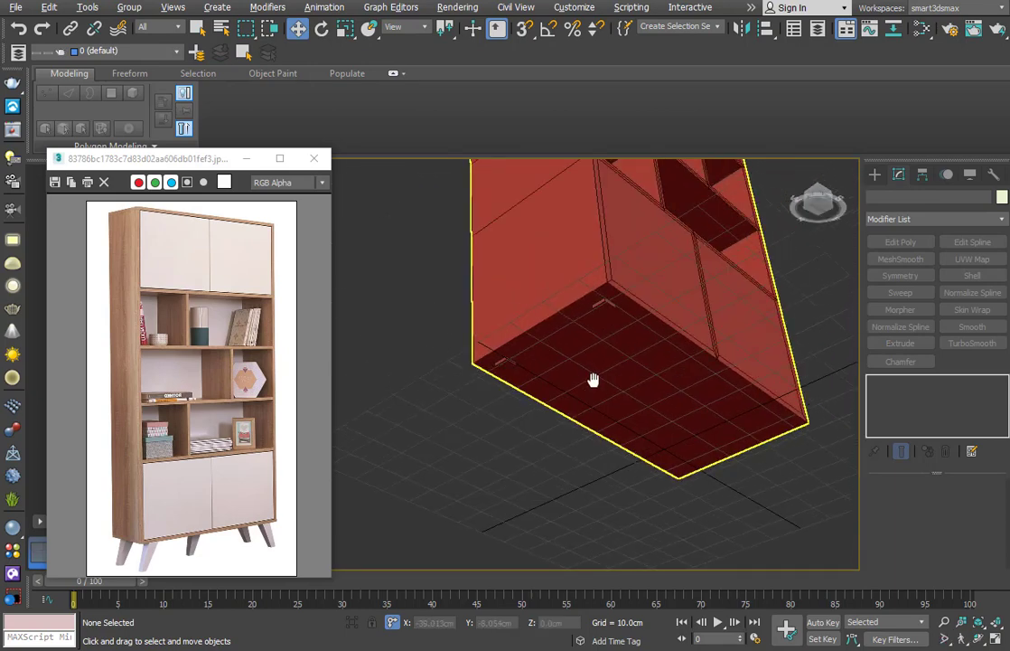
{"action": "scroll", "coordinate": [616, 300], "scroll_direction": "up", "scroll_amount": 4}
{"action": "left_click", "coordinate": [573, 300]}
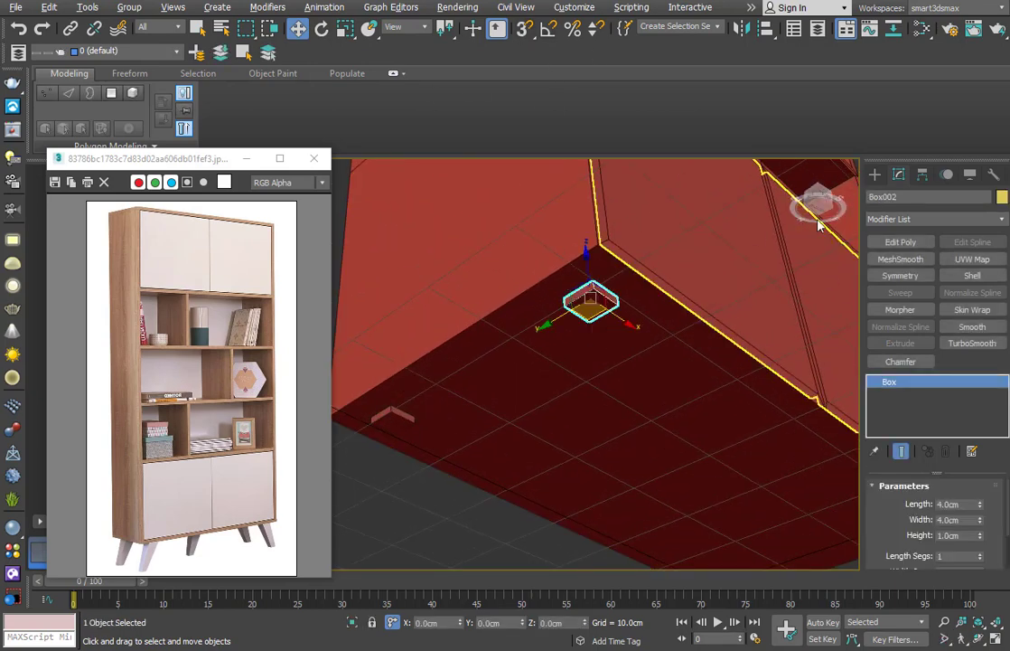
{"action": "left_click", "coordinate": [903, 242]}
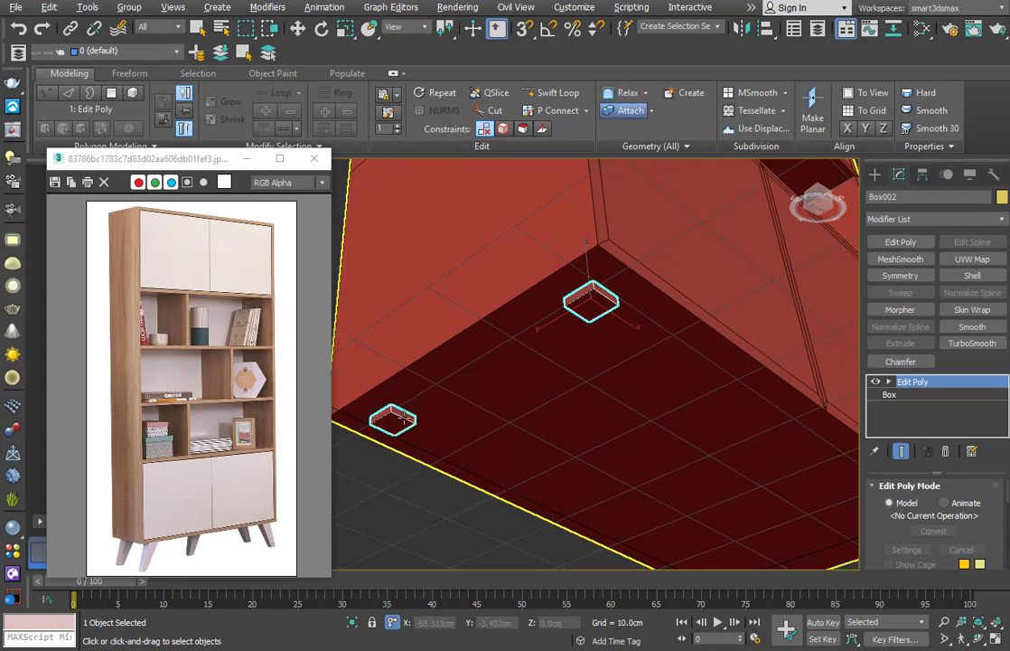
Move the bottom faces of both leg boxes down 10 cm along Z to form the leg length
{"action": "key", "text": "w"}
{"action": "key", "text": "4"}
{"action": "middle_click_drag", "start_coordinate": [407, 419], "coordinate": [414, 392]}
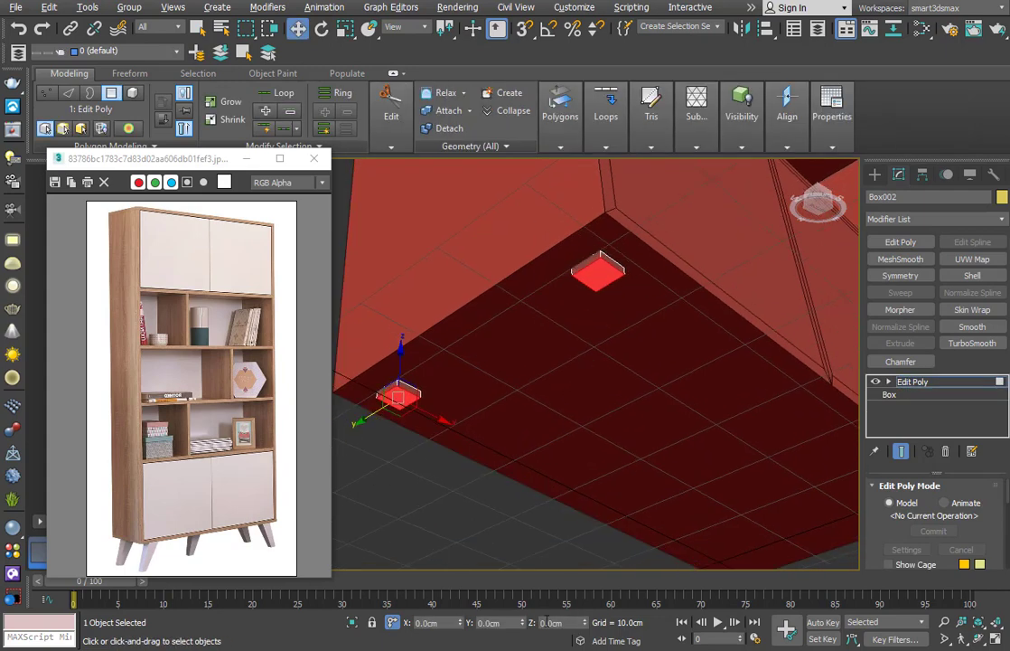
{"action": "left_click", "coordinate": [553, 624]}
{"action": "type", "text": "-10"}
{"action": "key", "text": "Return"}
{"action": "scroll", "coordinate": [677, 233], "scroll_direction": "down", "scroll_amount": 4}
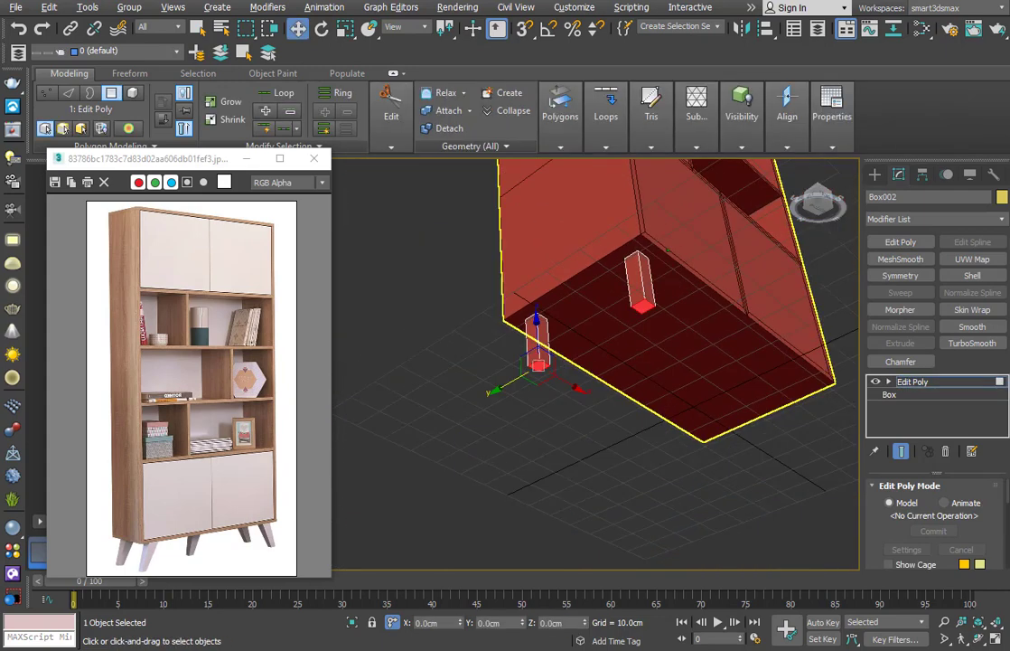
Taper both legs by scaling down the bottom vertices of each leg uniformly
{"action": "middle_click_drag", "start_coordinate": [677, 232], "coordinate": [675, 348], "text": "alt"}
{"action": "scroll", "coordinate": [675, 357], "scroll_direction": "up", "scroll_amount": 1}
{"action": "key", "text": "1"}
{"action": "left_click_drag", "start_coordinate": [675, 373], "coordinate": [624, 350]}
{"action": "scroll", "coordinate": [651, 366], "scroll_direction": "up", "scroll_amount": 2}
{"action": "middle_click_drag", "start_coordinate": [652, 367], "coordinate": [641, 393], "text": "alt"}
{"action": "key", "text": "r"}
{"action": "right_click", "coordinate": [346, 28]}
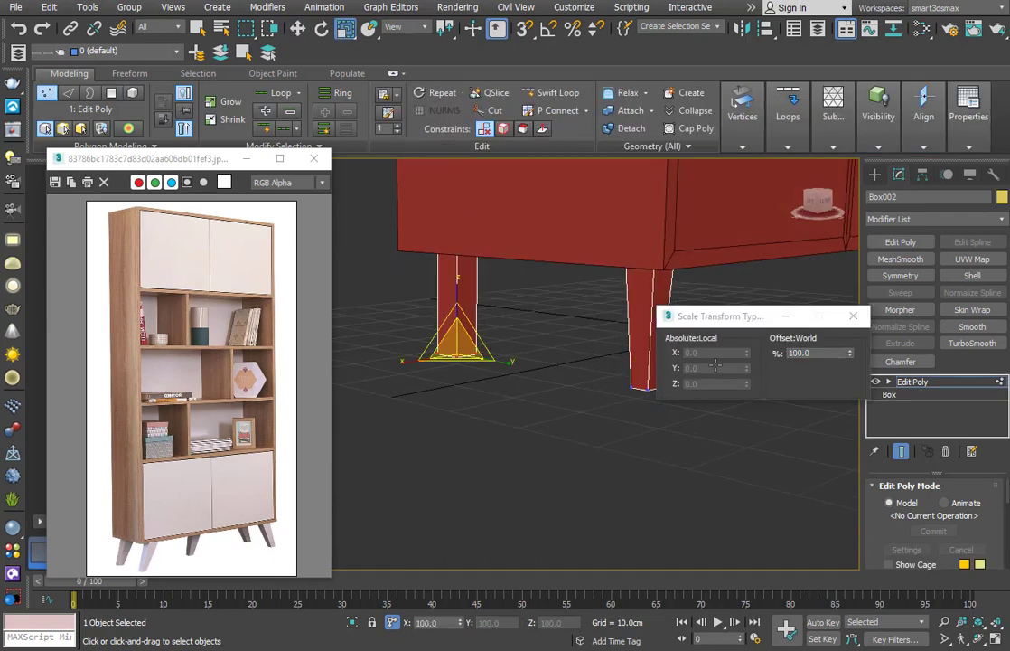
{"action": "left_click", "coordinate": [853, 315]}
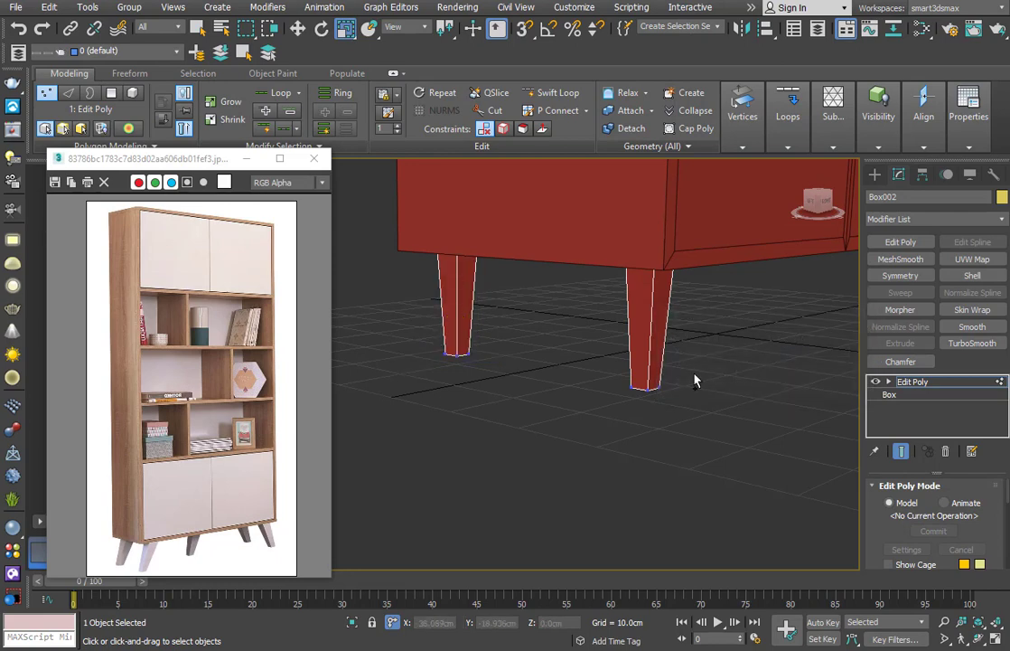
In the front view, slant the legs by shifting their bottom vertices outward and top vertices slightly inward, then leave vertex editing in perspective
{"action": "mouse_move", "coordinate": [695, 378]}
{"action": "middle_mouse_down", "text": "alt"}
{"action": "mouse_move", "coordinate": [655, 386]}
{"action": "mouse_move", "coordinate": [685, 383]}
{"action": "mouse_move", "coordinate": [697, 363]}
{"action": "middle_mouse_up", "text": "alt"}
{"action": "key", "text": "f"}
{"action": "key", "text": "g"}
{"action": "scroll", "coordinate": [515, 419], "scroll_direction": "up", "scroll_amount": 3}
{"action": "middle_click_drag", "start_coordinate": [515, 419], "coordinate": [691, 344], "text": "alt"}
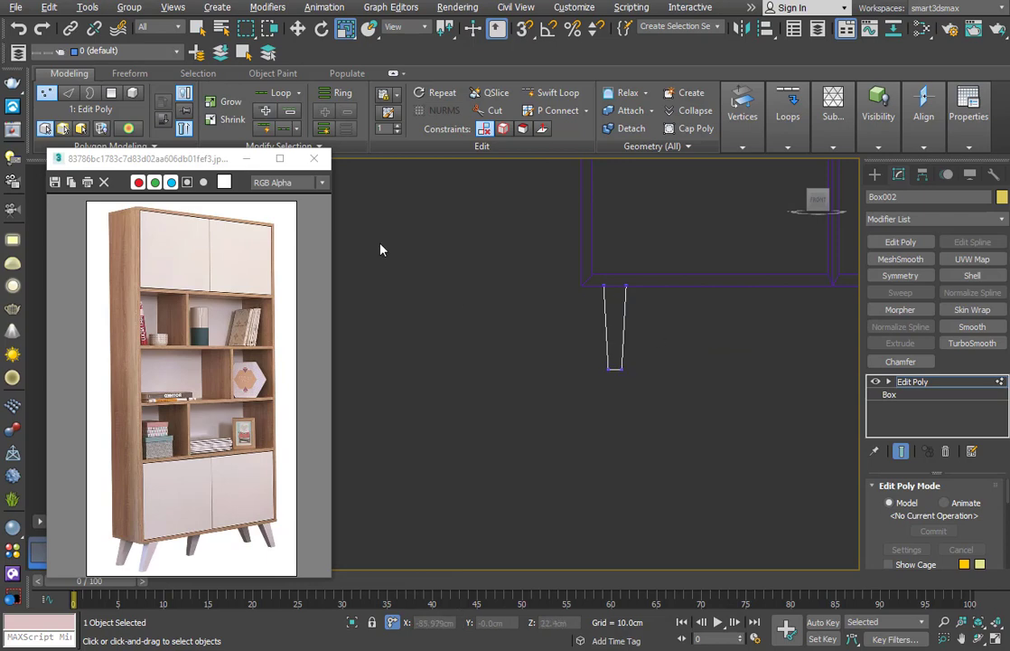
{"action": "left_click_drag", "start_coordinate": [222, 160], "coordinate": [226, 230]}
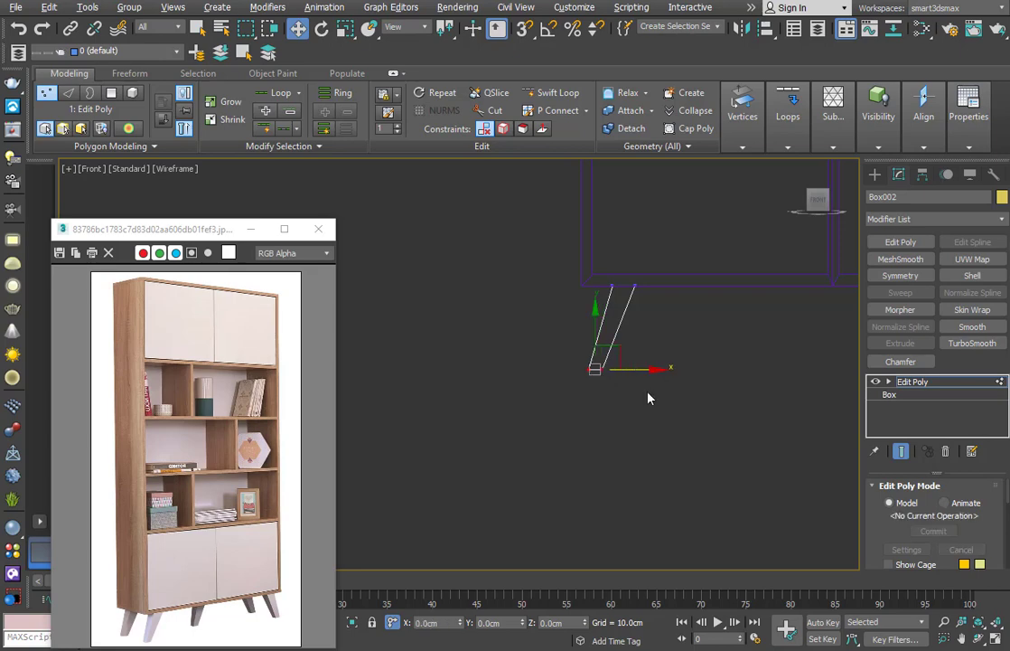
{"action": "left_click", "coordinate": [648, 398]}
{"action": "key", "text": "p"}
{"action": "mouse_move", "coordinate": [694, 433]}
{"action": "middle_mouse_down", "text": "alt"}
{"action": "mouse_move", "coordinate": [683, 398]}
{"action": "mouse_move", "coordinate": [647, 416]}
{"action": "mouse_move", "coordinate": [566, 383]}
{"action": "middle_mouse_up", "text": "alt"}
{"action": "left_click", "coordinate": [905, 383]}
{"action": "scroll", "coordinate": [620, 383], "scroll_direction": "up", "scroll_amount": 2}
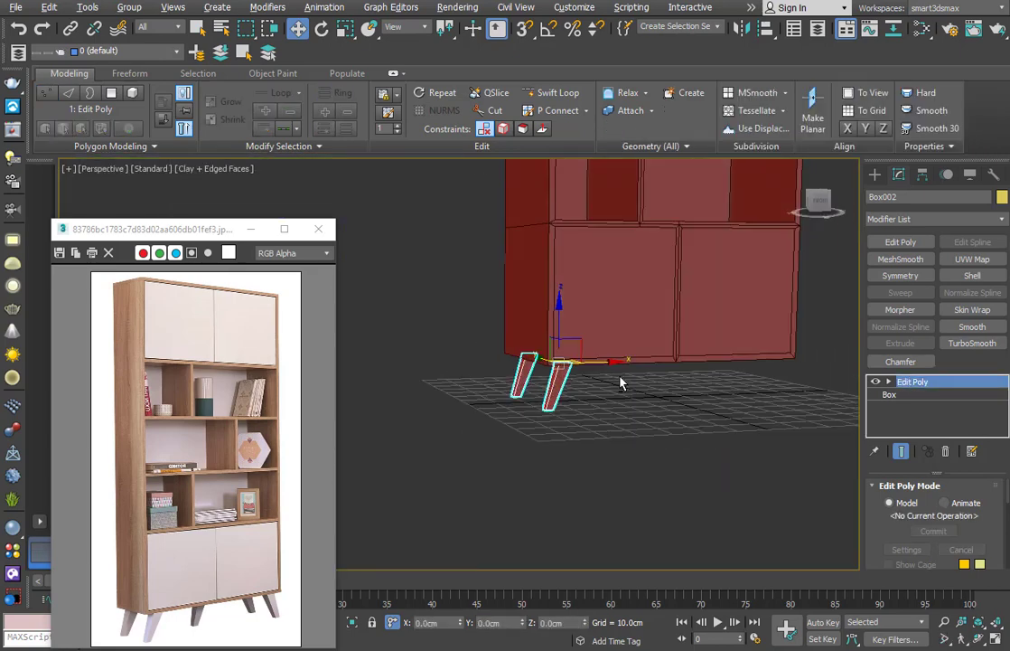
Align only the legs' pivot to the cabinet's center in X, Y and Z position
{"action": "left_click", "coordinate": [923, 176]}
{"action": "key", "text": "alt+a"}
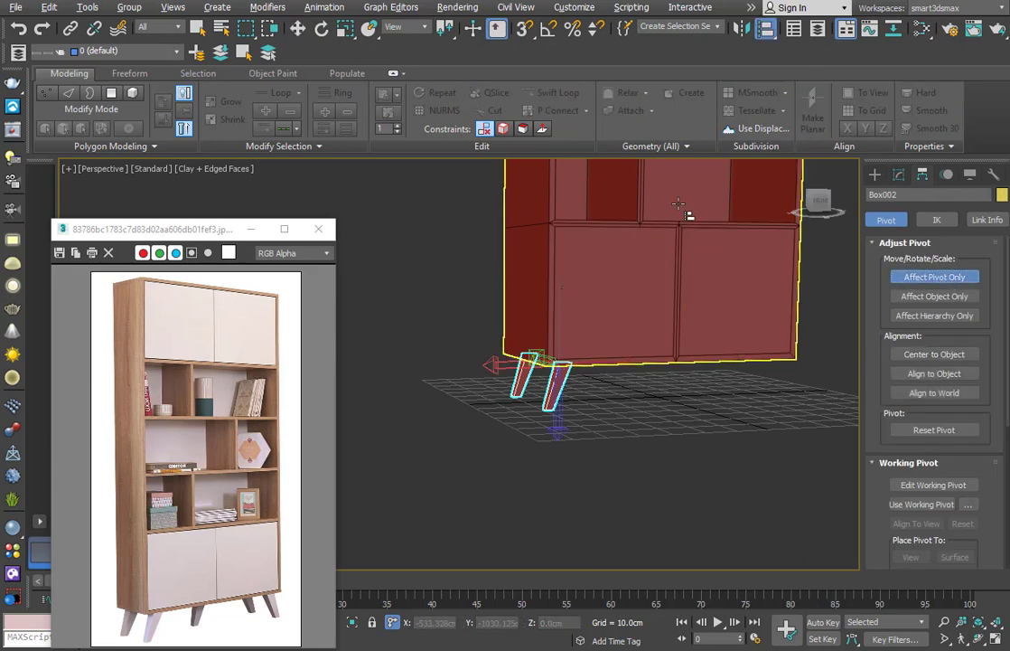
{"action": "left_click", "coordinate": [561, 341]}
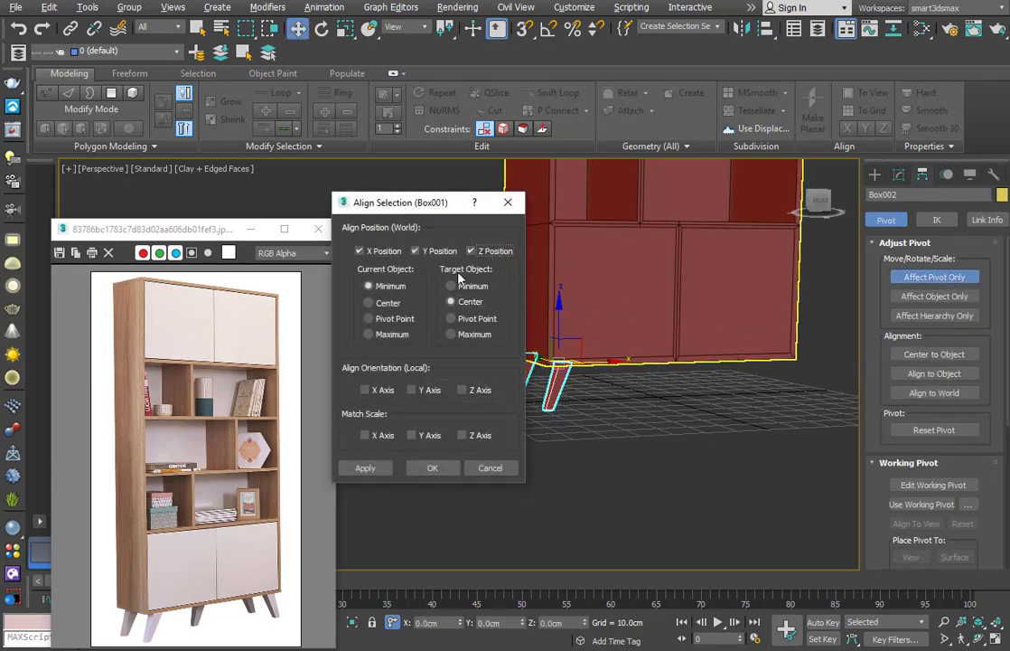
{"action": "left_click", "coordinate": [436, 467]}
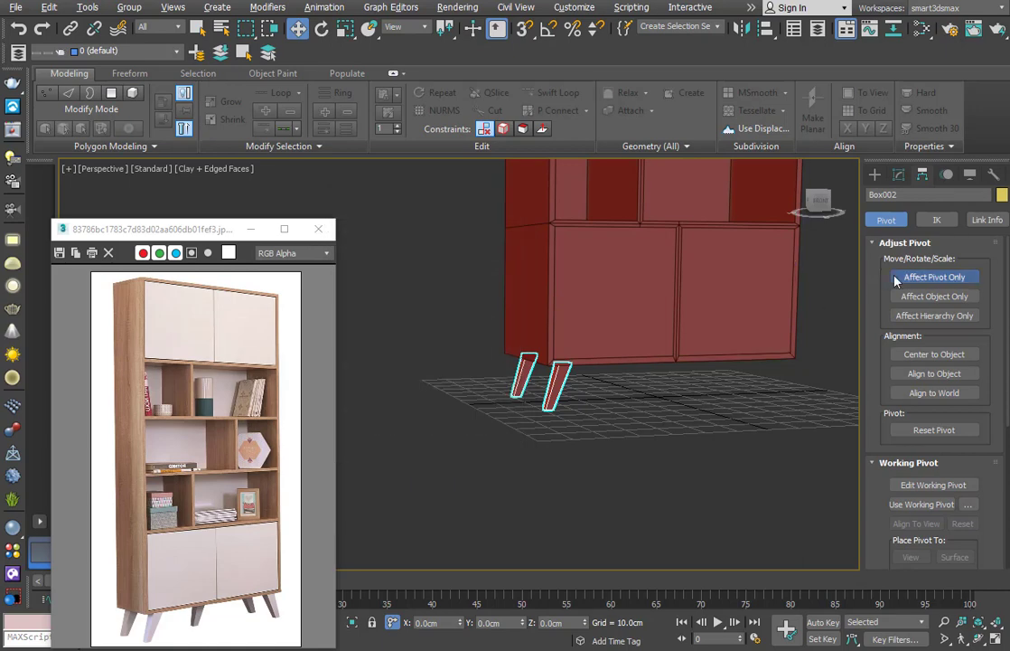
Mirror the leg pair across the X axis as a copy to the cabinet's other side
{"action": "left_click", "coordinate": [742, 28]}
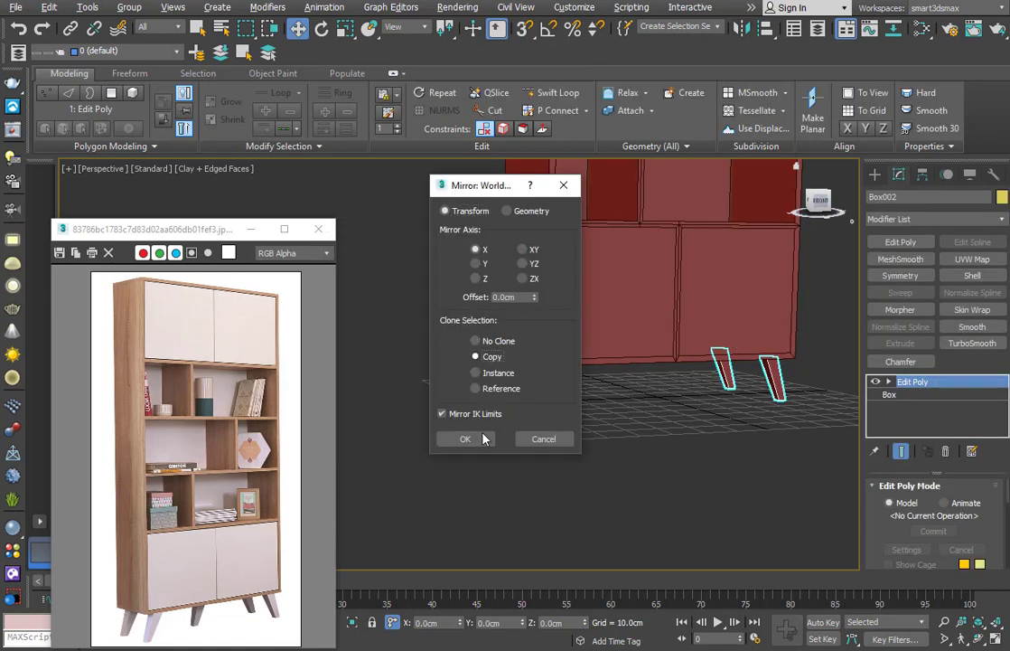
{"action": "left_click", "coordinate": [484, 439]}
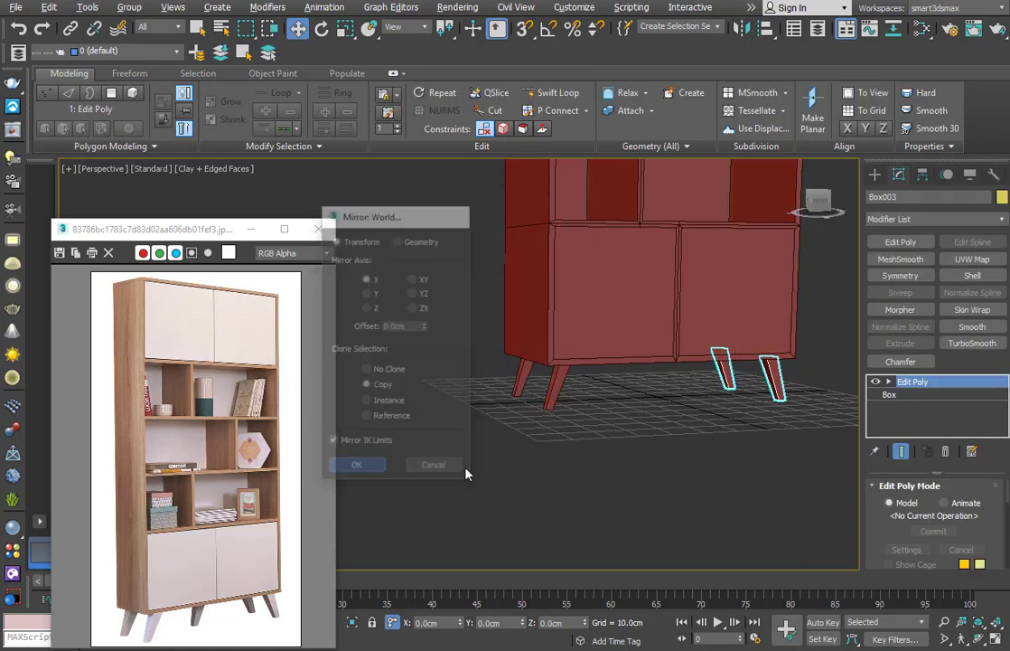
{"action": "left_click", "coordinate": [615, 436]}
Check the legs in the front view and attach the mirrored leg pair to the original pair in perspective
{"action": "middle_click_drag", "start_coordinate": [615, 436], "coordinate": [582, 401], "text": "alt"}
{"action": "key", "text": "alt+w"}
{"action": "left_click", "coordinate": [655, 210]}
{"action": "key", "text": "alt+w"}
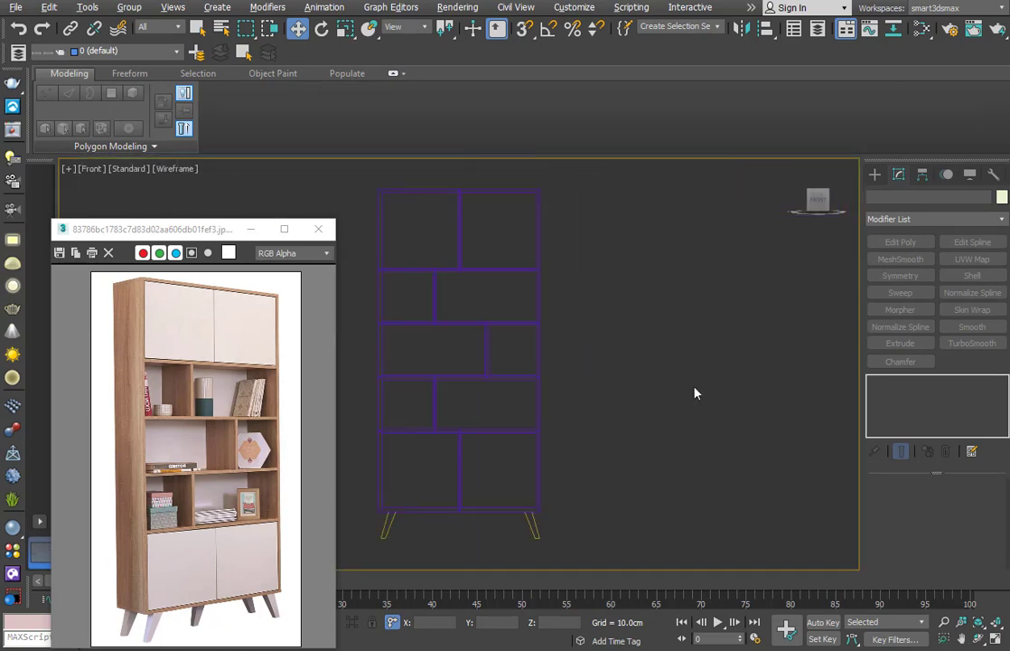
{"action": "key", "text": "alt+w"}
{"action": "left_click", "coordinate": [636, 440]}
{"action": "key", "text": "alt+w"}
{"action": "middle_click_drag", "start_coordinate": [653, 439], "coordinate": [548, 389], "text": "alt"}
{"action": "scroll", "coordinate": [661, 362], "scroll_direction": "up", "scroll_amount": 4}
{"action": "left_click_drag", "start_coordinate": [645, 363], "coordinate": [581, 442]}
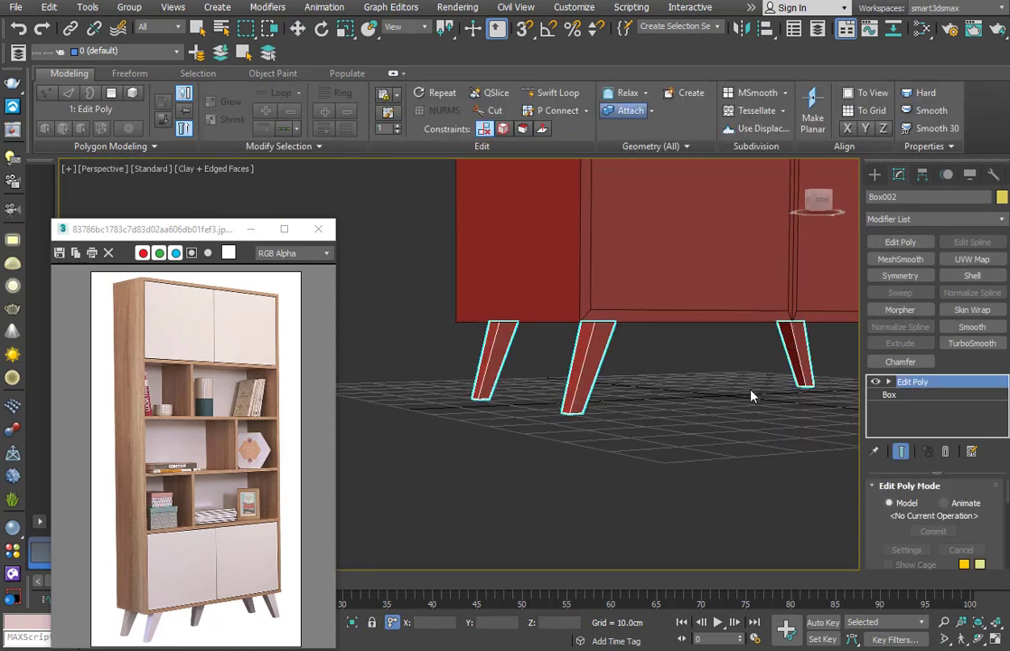
Copy the door panels' Chamfer modifier onto the legs and the cabinet body, and check its effect by toggling it
{"action": "left_click", "coordinate": [676, 255]}
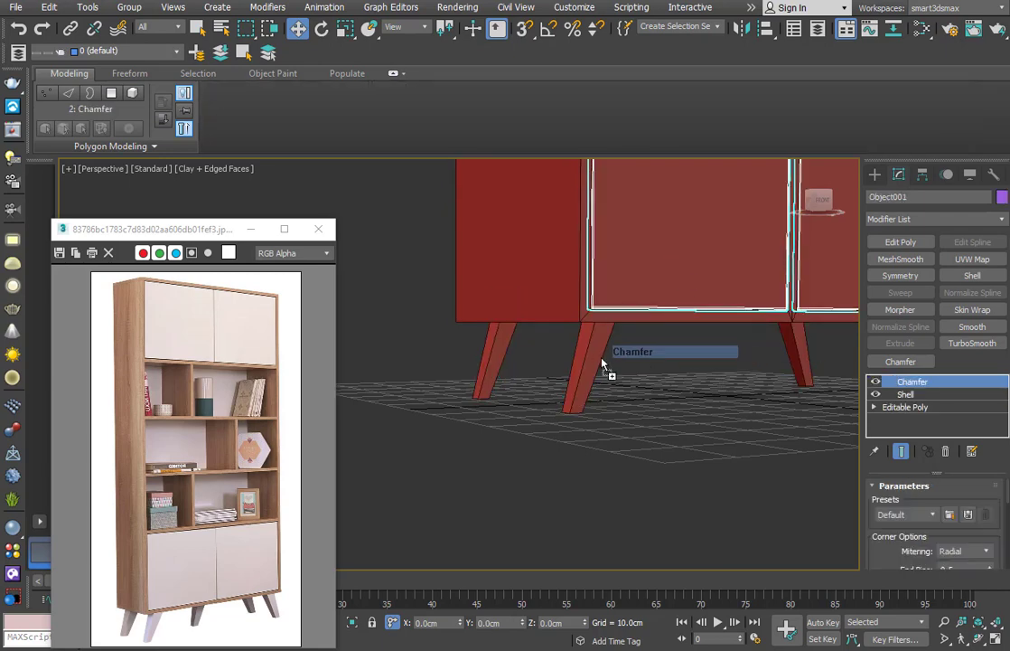
{"action": "left_click_drag", "start_coordinate": [602, 362], "coordinate": [602, 362]}
{"action": "left_click_drag", "start_coordinate": [912, 382], "coordinate": [777, 317]}
{"action": "left_click", "coordinate": [875, 382]}
{"action": "left_click", "coordinate": [875, 383]}
{"action": "left_click", "coordinate": [713, 436]}
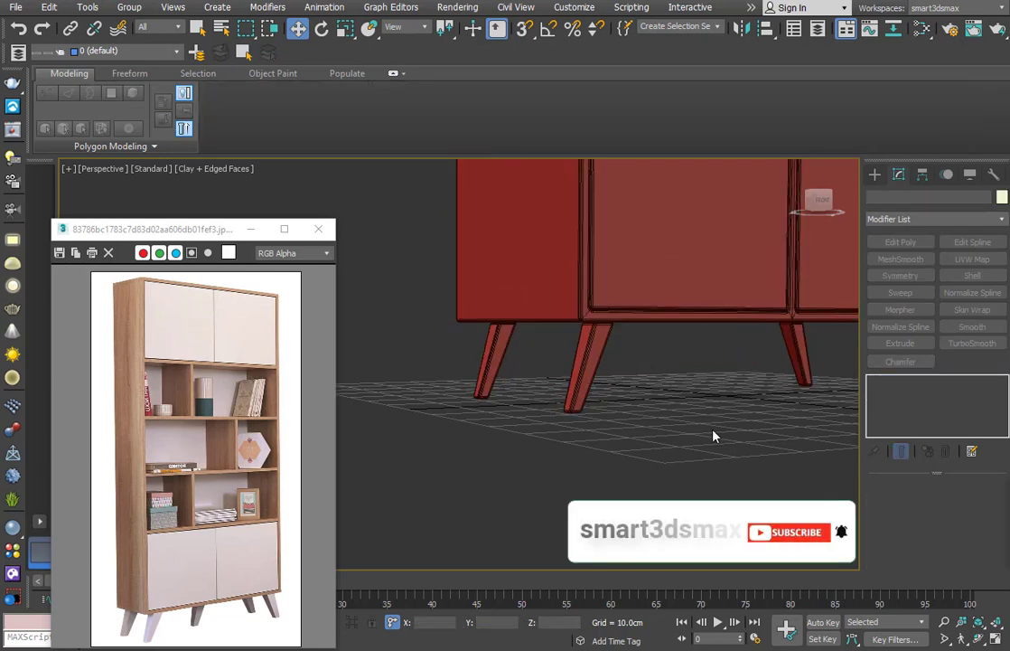
Turn off the edged-faces display and examine the finished bookcase beside the reference image
{"action": "key", "text": "F4"}
{"action": "middle_click_drag", "start_coordinate": [641, 422], "coordinate": [636, 424]}
{"action": "scroll", "coordinate": [597, 338], "scroll_direction": "up", "scroll_amount": 5}
{"action": "scroll", "coordinate": [667, 379], "scroll_direction": "down", "scroll_amount": 7}
{"action": "mouse_move", "coordinate": [667, 379]}
{"action": "middle_mouse_down", "text": "alt"}
{"action": "mouse_move", "coordinate": [633, 403]}
{"action": "mouse_move", "coordinate": [713, 402]}
{"action": "mouse_move", "coordinate": [689, 431]}
{"action": "mouse_move", "coordinate": [729, 449]}
{"action": "mouse_move", "coordinate": [659, 445]}
{"action": "mouse_move", "coordinate": [733, 440]}
{"action": "mouse_move", "coordinate": [633, 453]}
{"action": "mouse_move", "coordinate": [591, 475]}
{"action": "mouse_move", "coordinate": [604, 439]}
{"action": "middle_mouse_up", "text": "alt"}
{"action": "scroll", "coordinate": [661, 371], "scroll_direction": "down", "scroll_amount": 4}
{"action": "scroll", "coordinate": [713, 402], "scroll_direction": "down", "scroll_amount": 2}
{"action": "scroll", "coordinate": [733, 440], "scroll_direction": "up", "scroll_amount": 3}
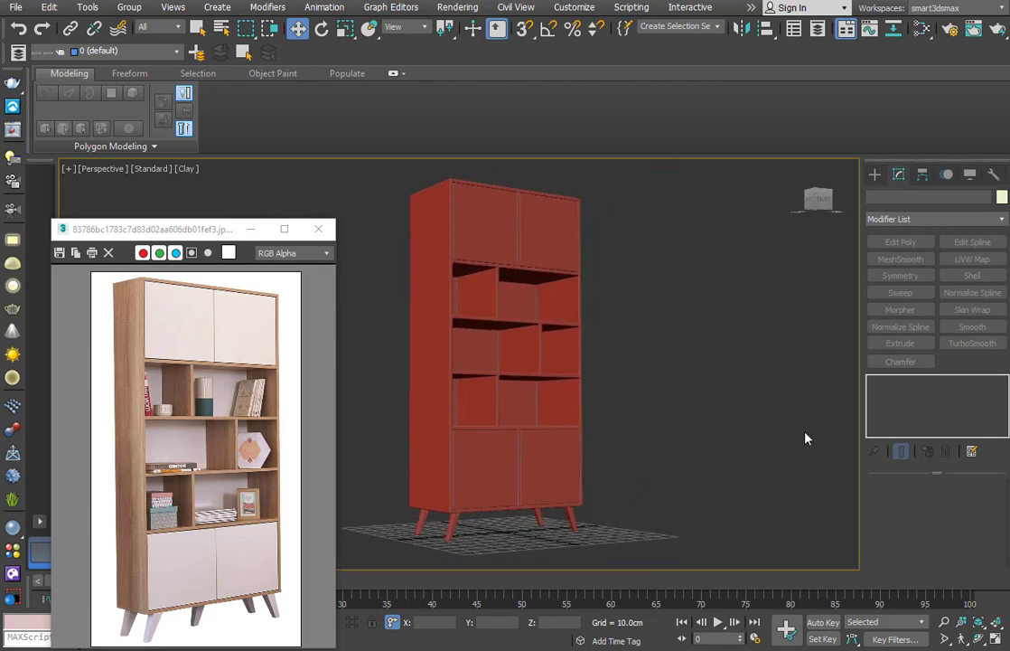
{"action": "left_click_drag", "start_coordinate": [136, 238], "coordinate": [193, 157]}
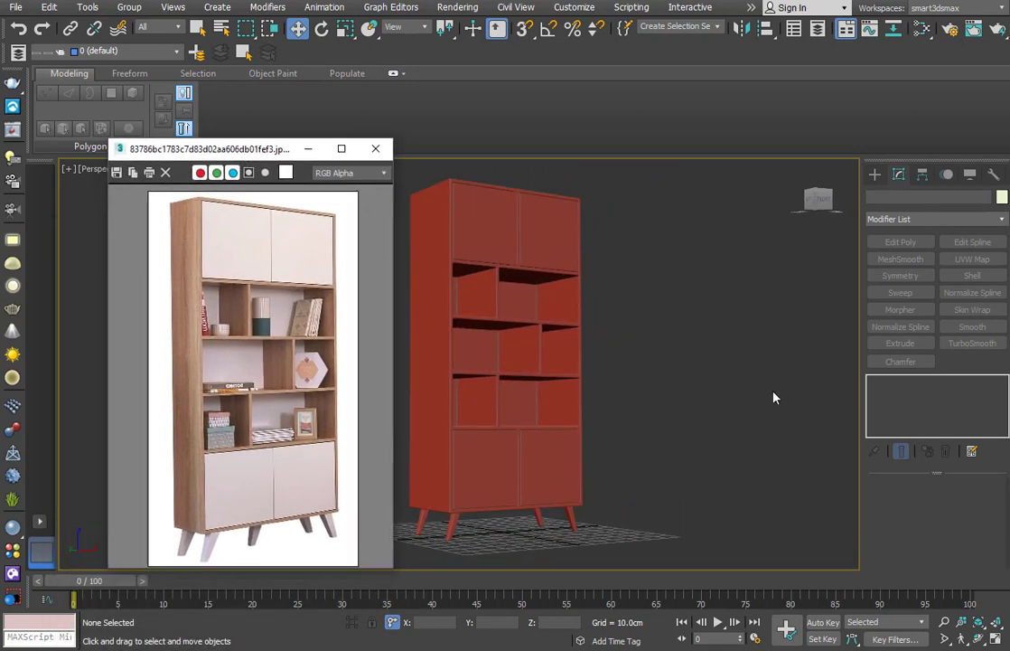